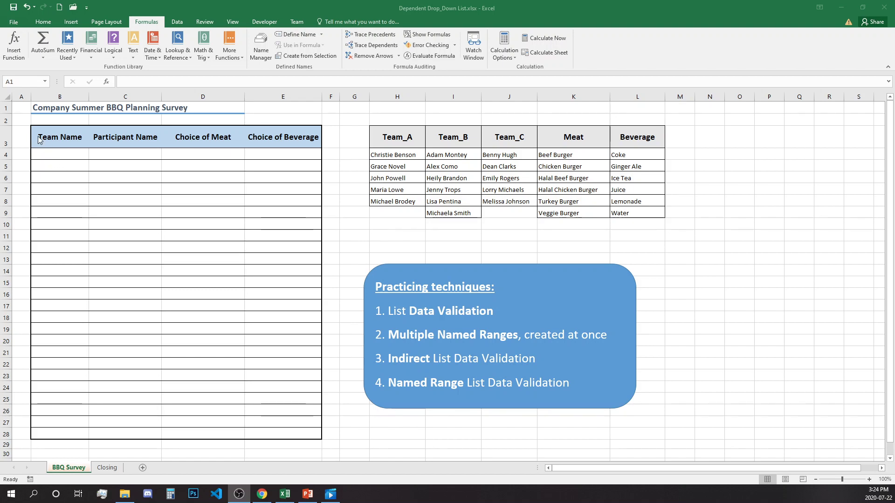
Examine the survey table's columns and the source lists for the three teams, meat and beverage
left_click_drag(37, 136, 272, 427)
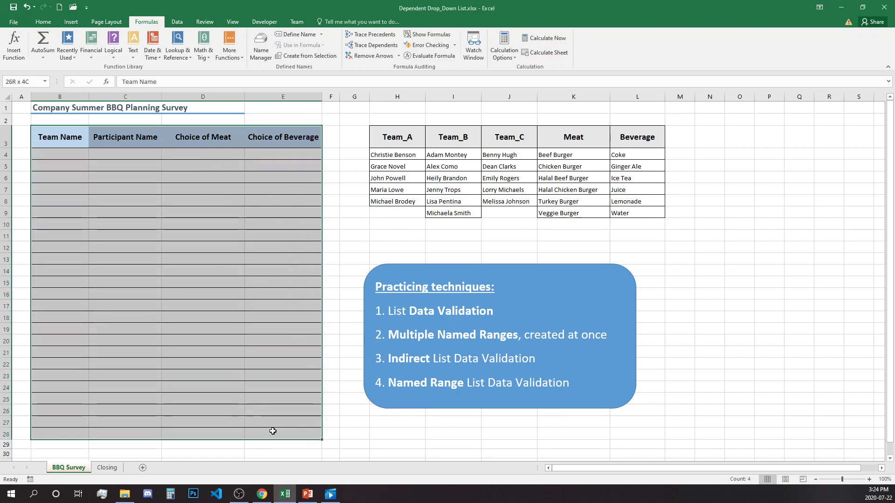
left_click(105, 184)
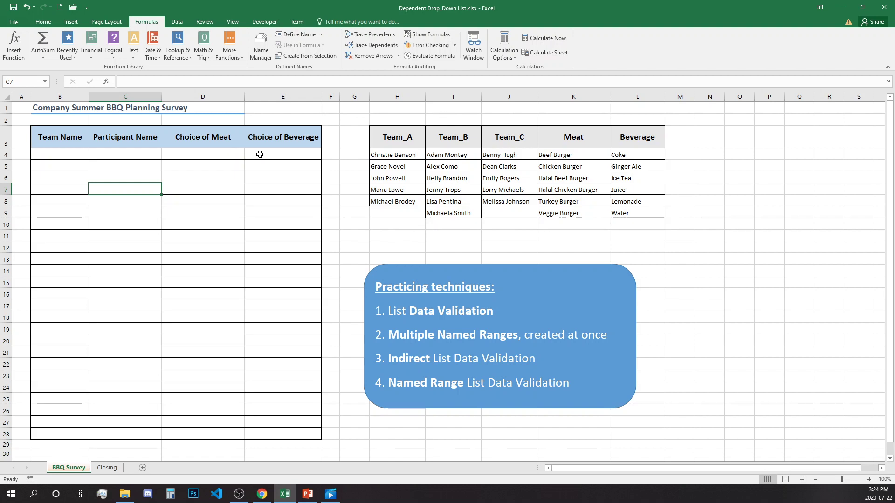
left_click_drag(406, 134, 406, 199)
left_click_drag(461, 136, 461, 214)
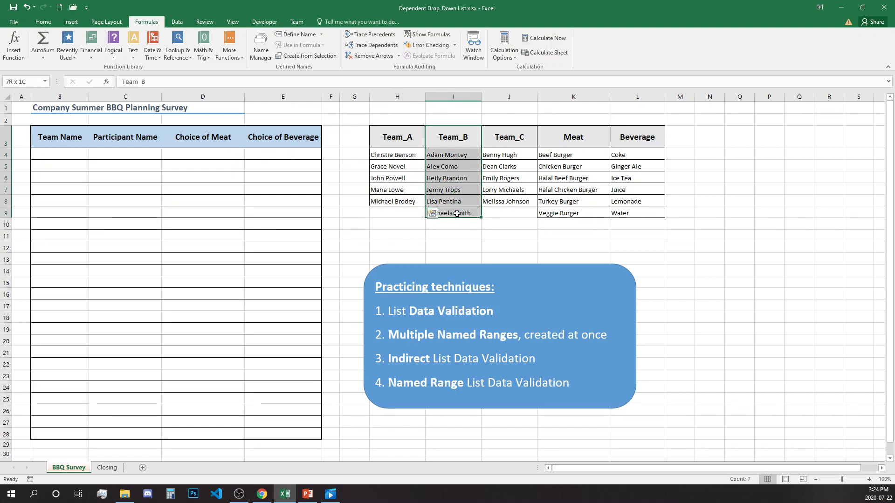
left_click_drag(513, 136, 510, 225)
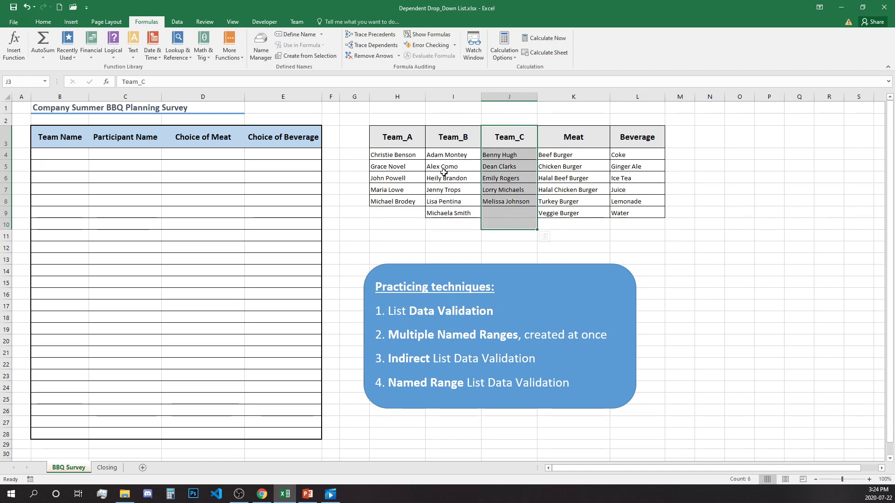
left_click(450, 212)
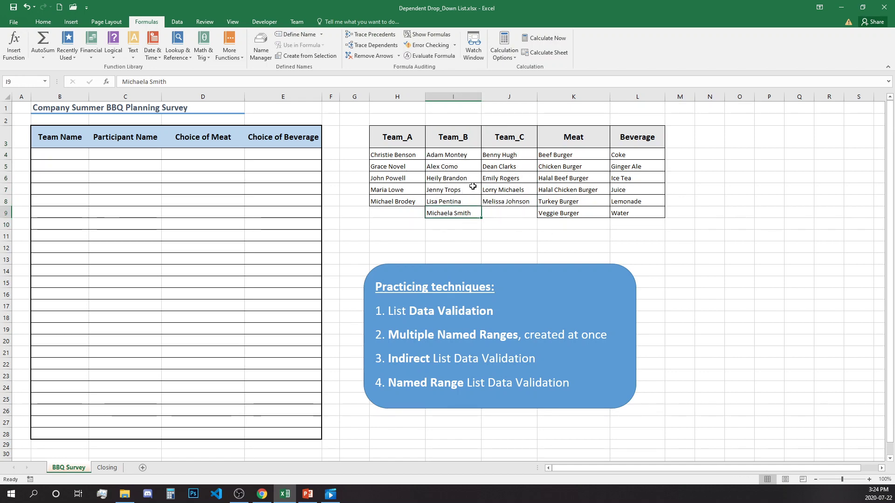
left_click_drag(592, 136, 595, 214)
left_click_drag(651, 139, 647, 214)
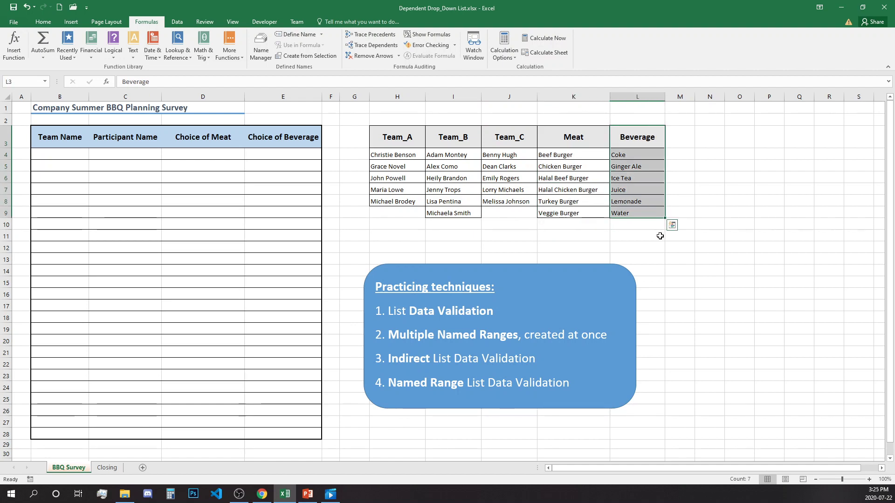
left_click(661, 243)
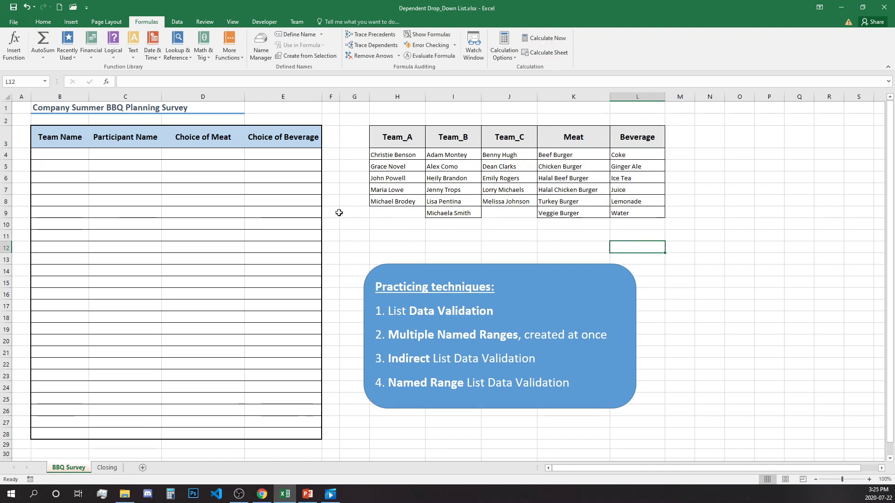
left_click(80, 154)
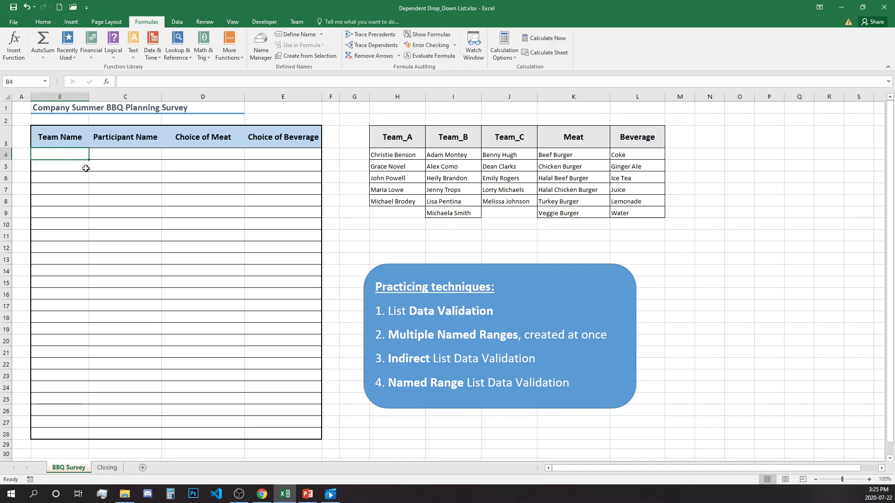
left_click(112, 153)
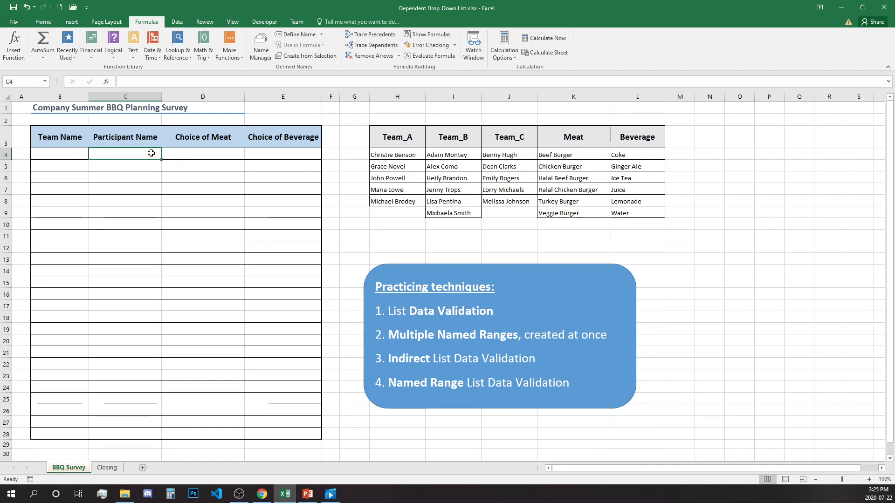
left_click(184, 154)
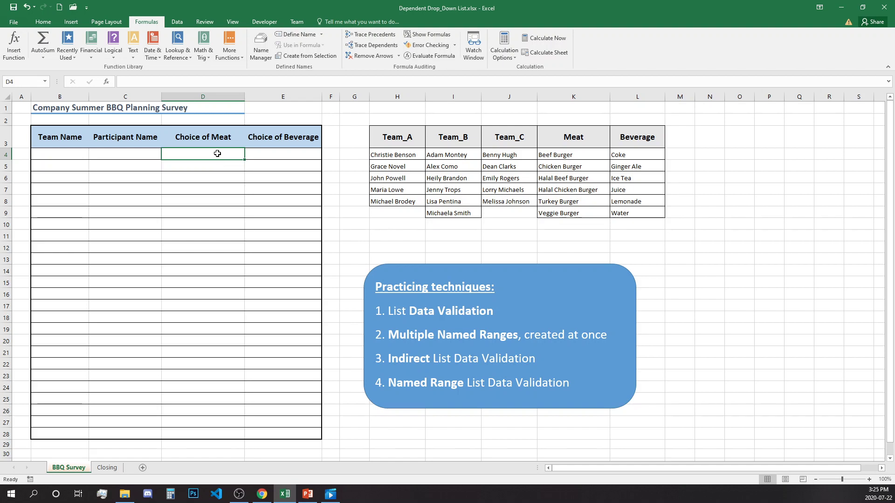
left_click(311, 155)
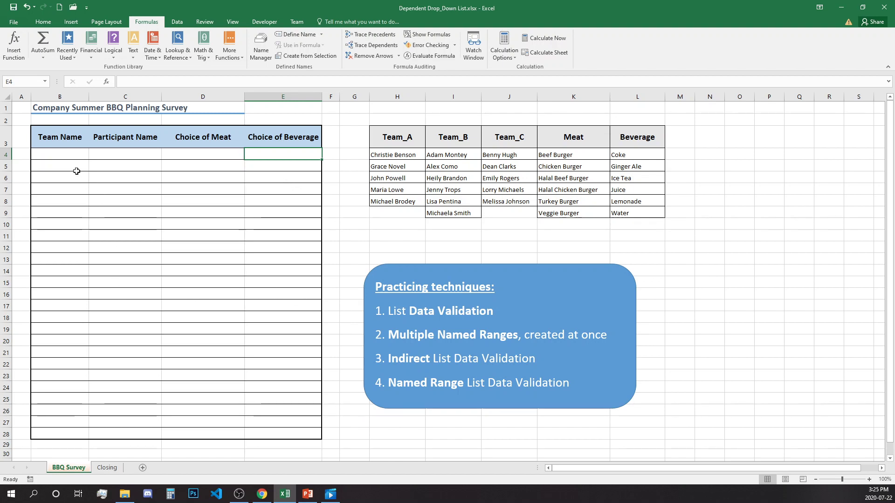
Set up a data validation rule on the first Team Name cell, B4, that allows a List
left_click(70, 154)
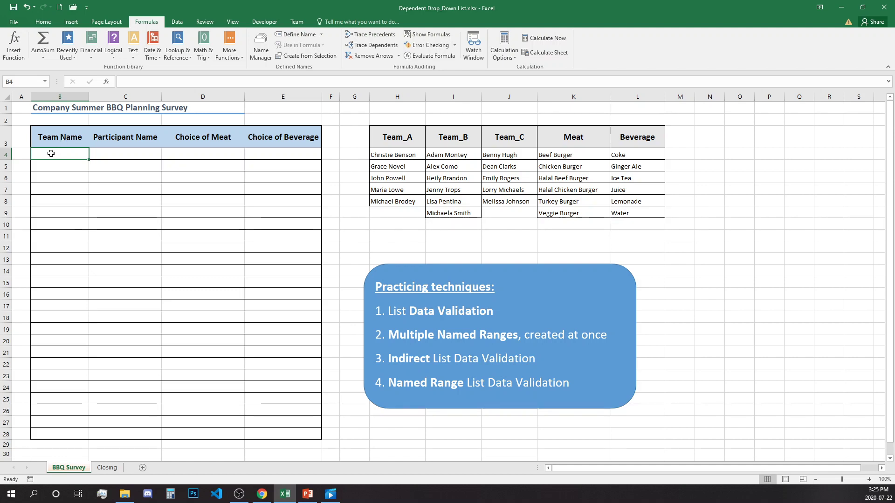
left_click(177, 20)
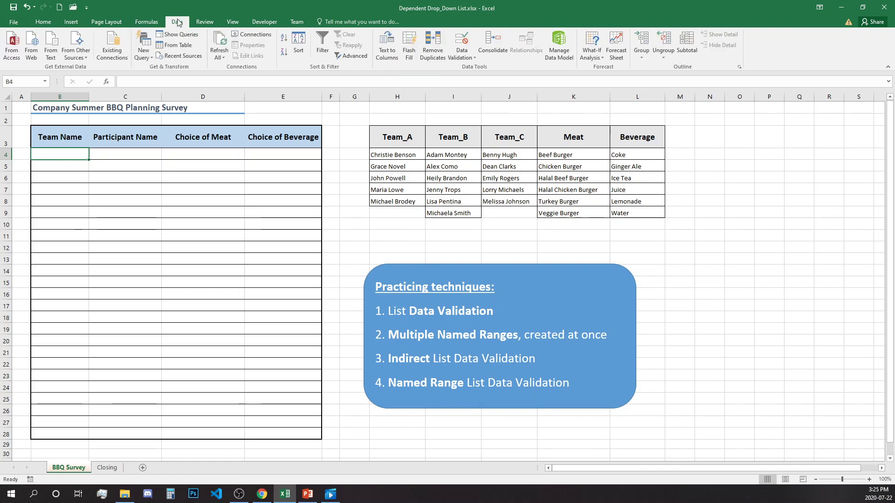
left_click(472, 58)
left_click(472, 65)
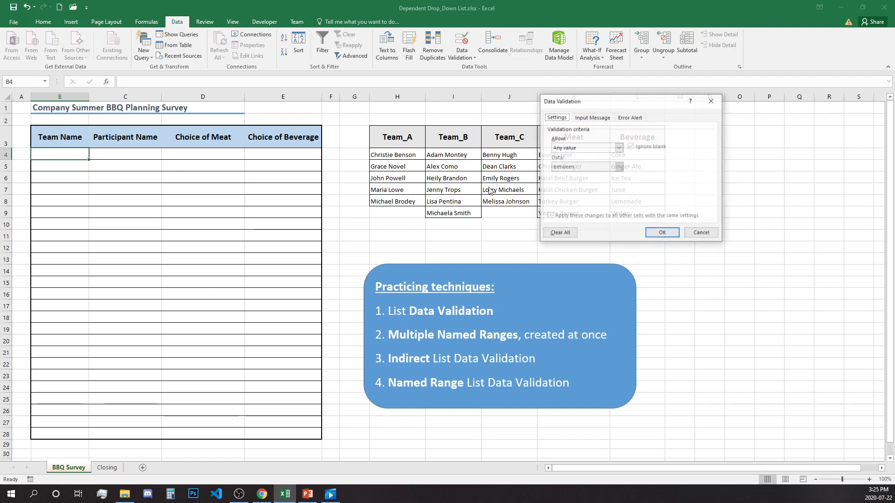
left_click(619, 147)
left_click(569, 174)
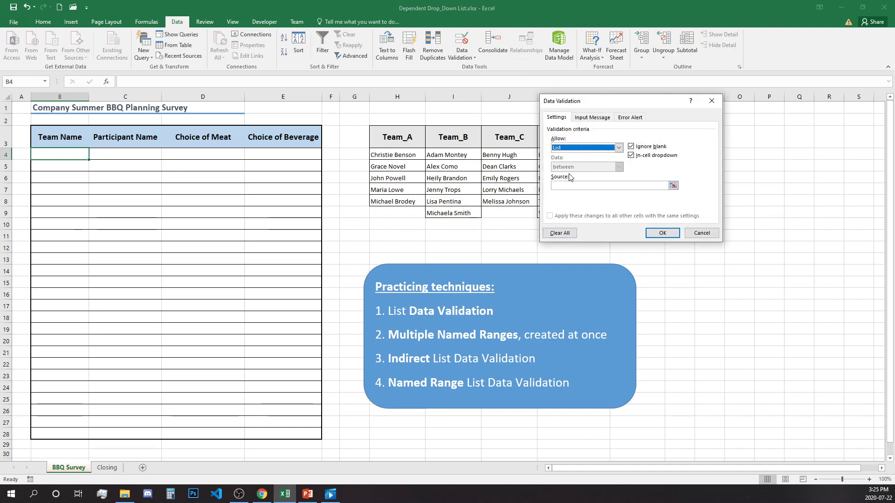
Use the team headers $H$3:$J$3 as the list source, apply the rule, and choose Team_A in B4
left_click(673, 185)
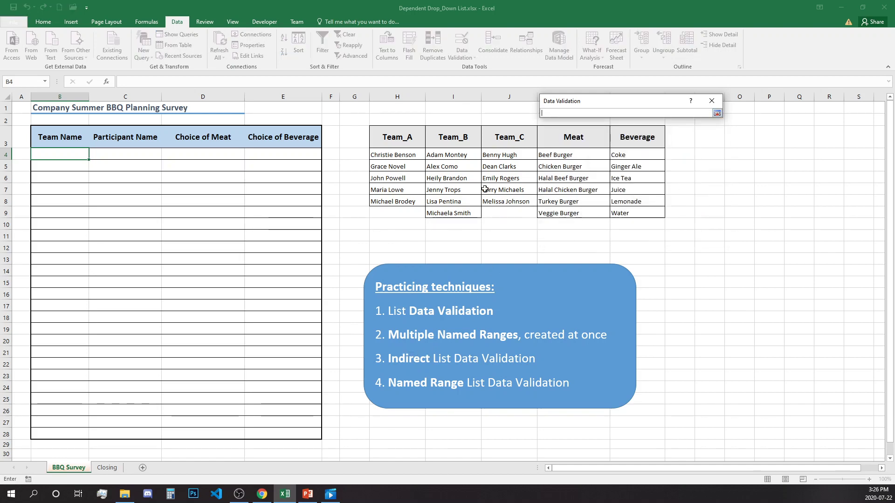
left_click(406, 142)
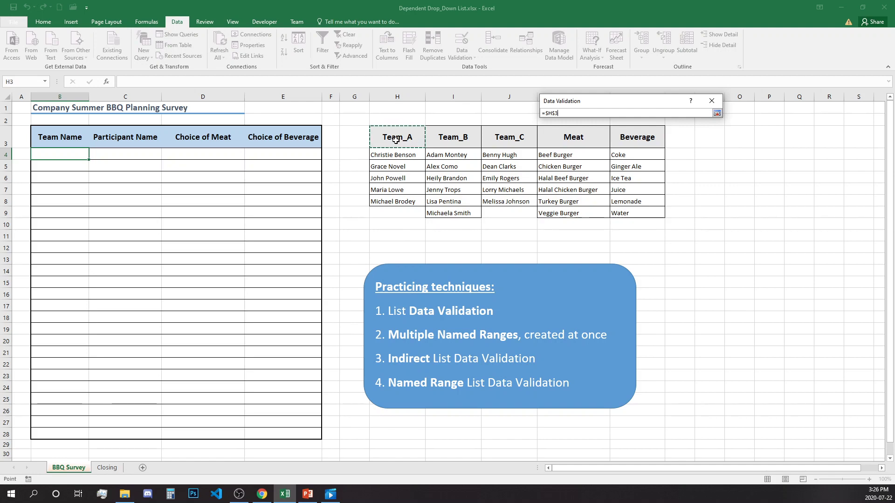
left_click_drag(425, 139, 488, 137)
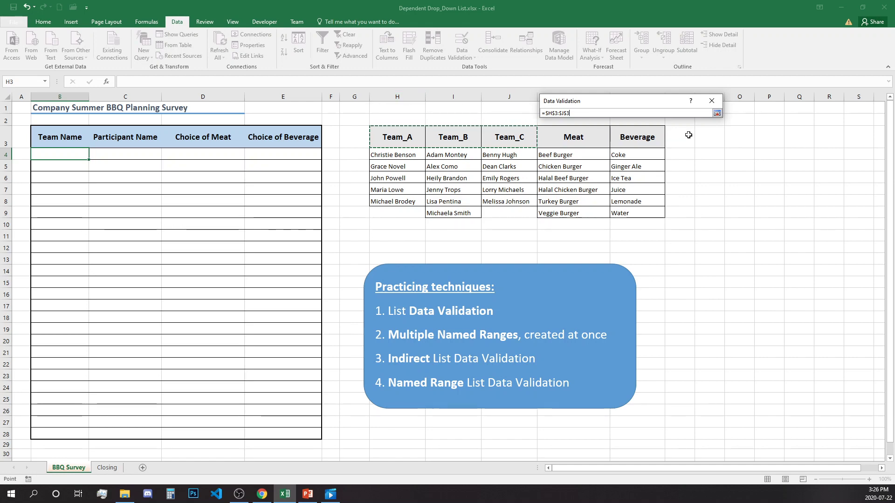
left_click(717, 114)
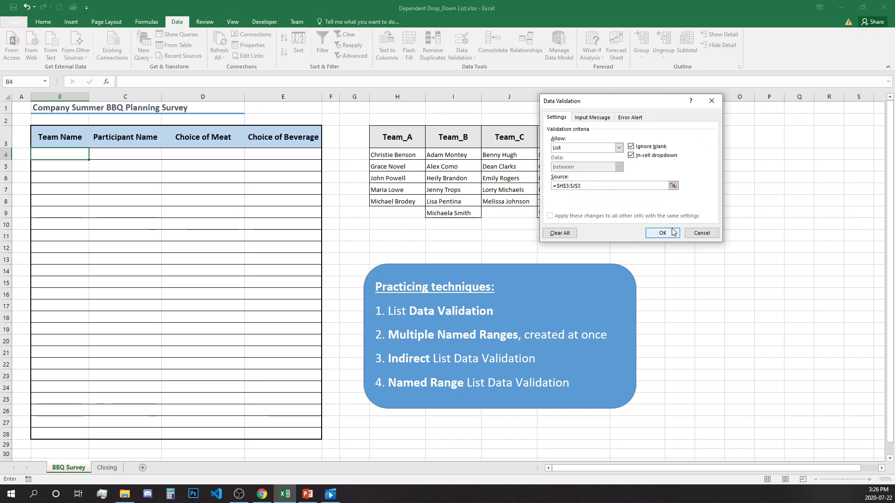
left_click(661, 232)
left_click(93, 155)
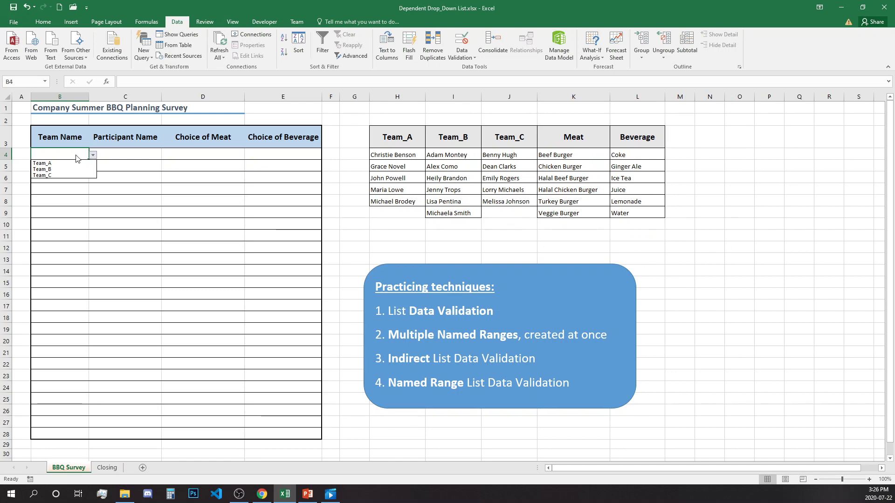
left_click(61, 164)
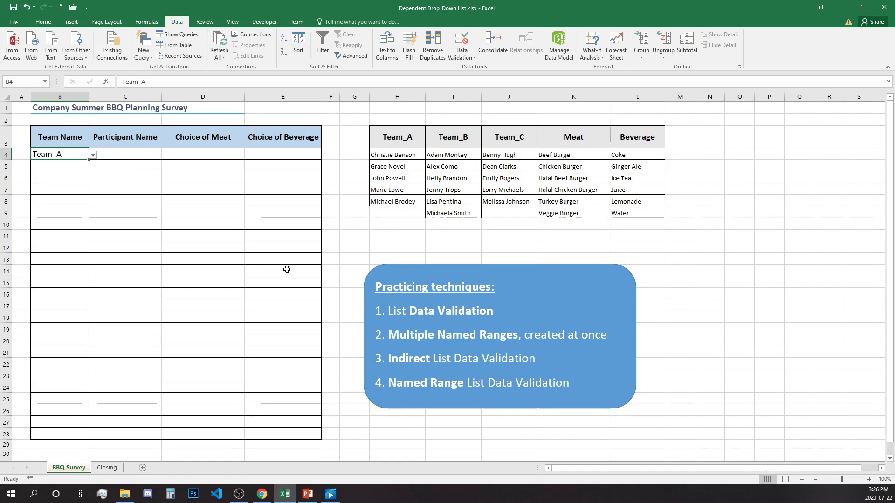
Create named ranges from the source lists in H3:L9, taking the names from the top row only
left_click(384, 132)
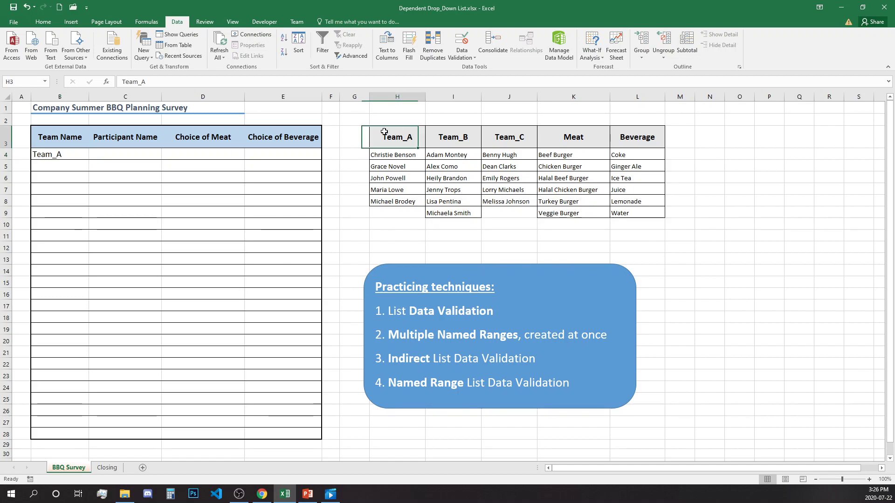
left_click_drag(385, 132, 631, 211)
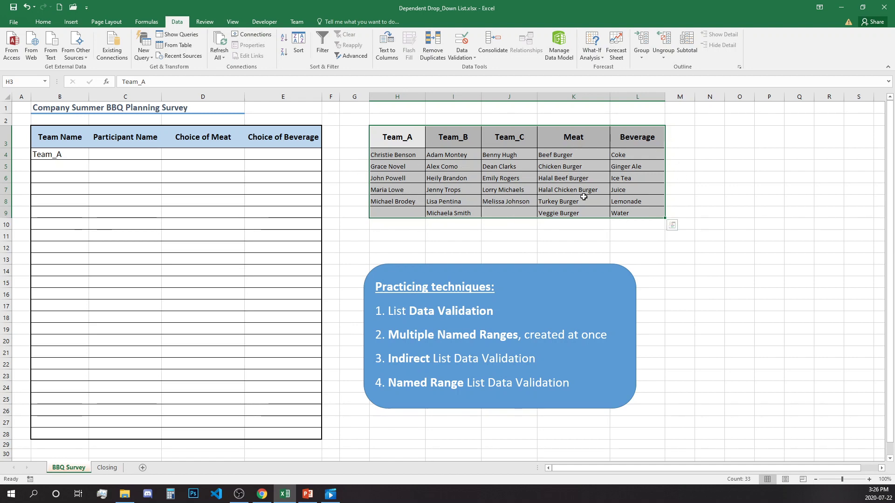
left_click(147, 22)
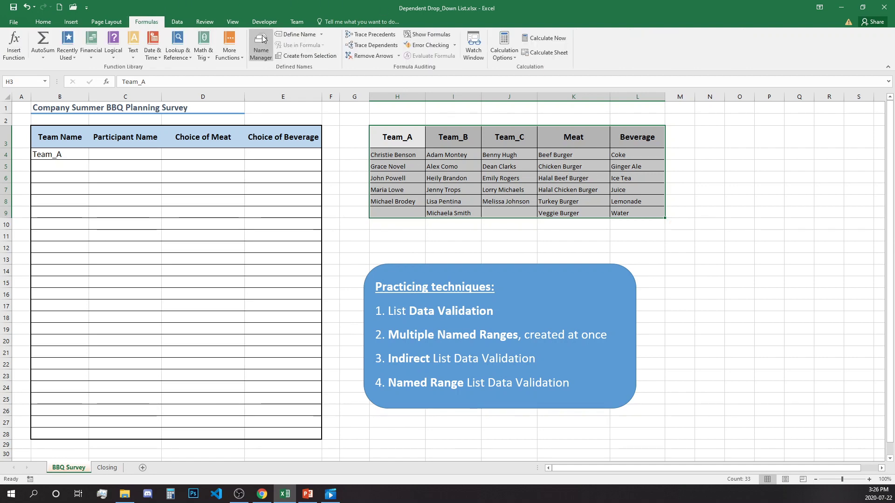
left_click(310, 56)
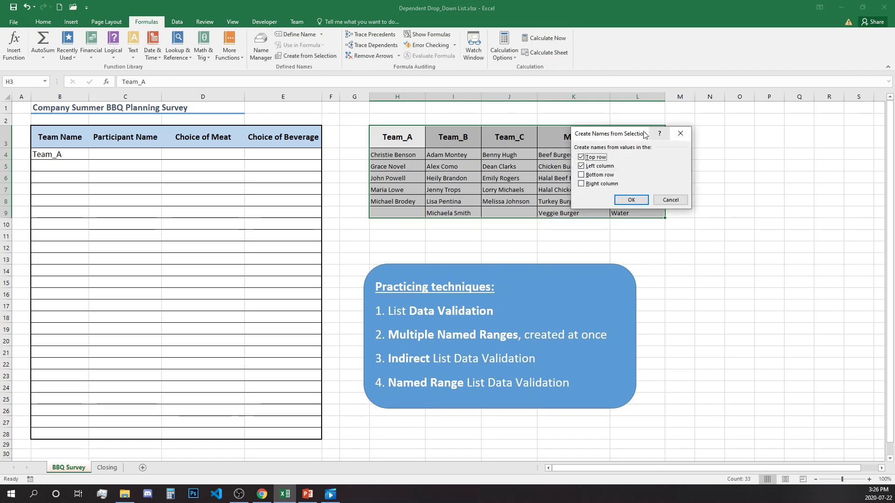
left_click_drag(635, 136, 700, 191)
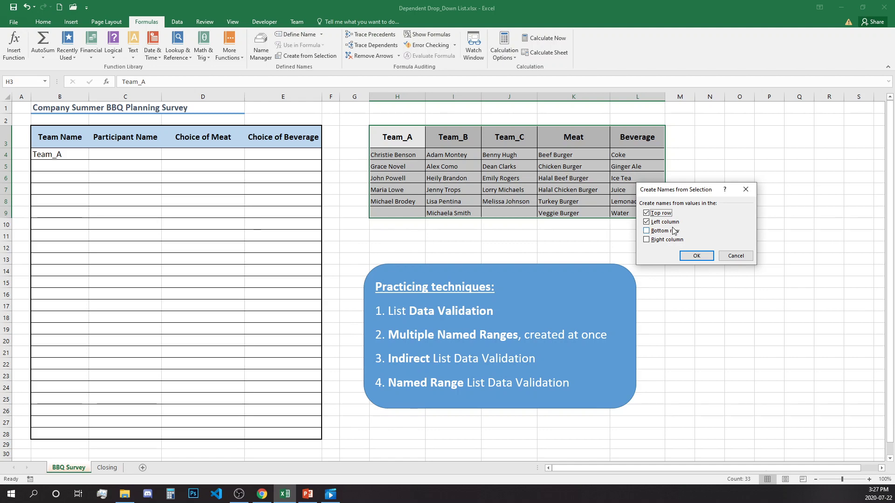
left_click(647, 222)
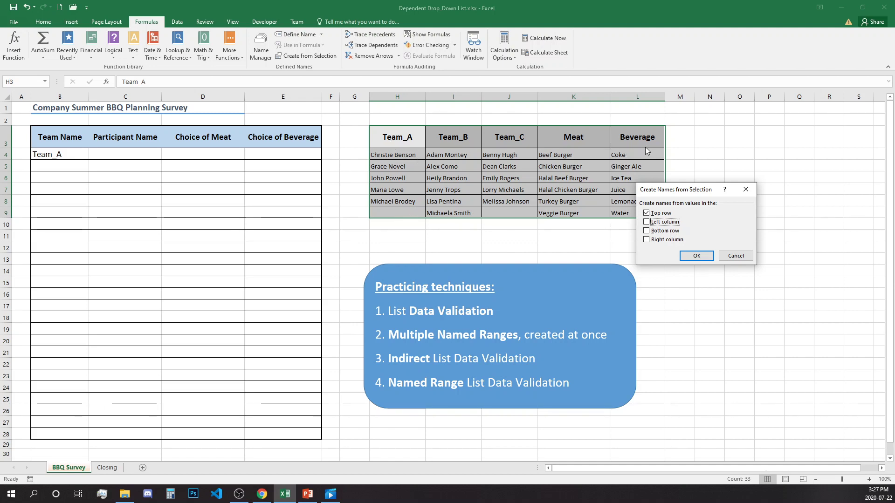
left_click(705, 260)
left_click(588, 235)
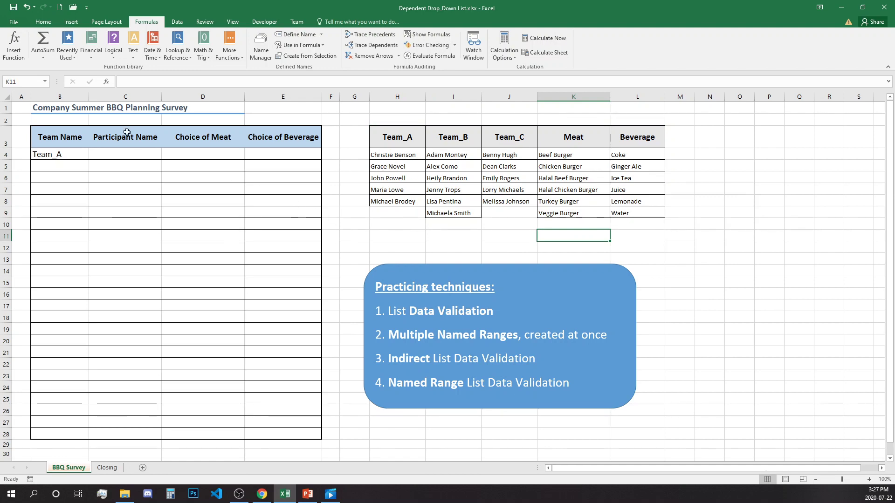
Check which cells each of the named ranges Beverage, Meat, Team_A, Team_B and Team_C covers
left_click(44, 82)
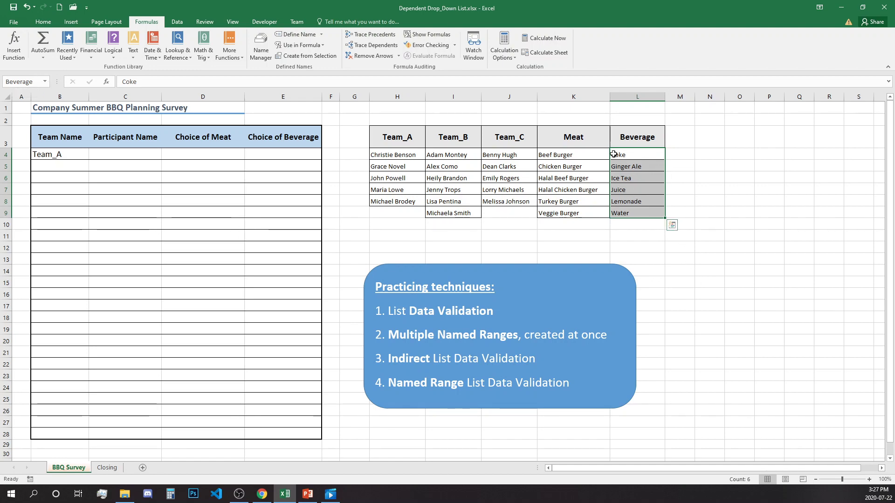
left_click(45, 81)
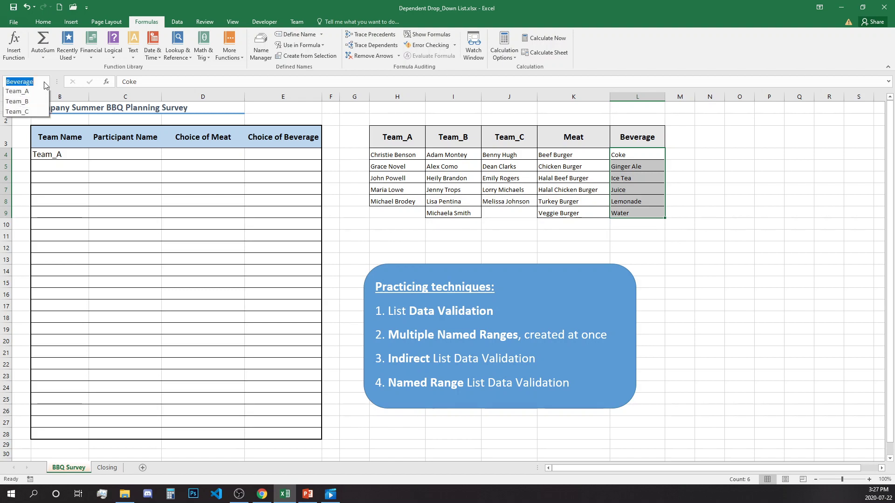
left_click(17, 102)
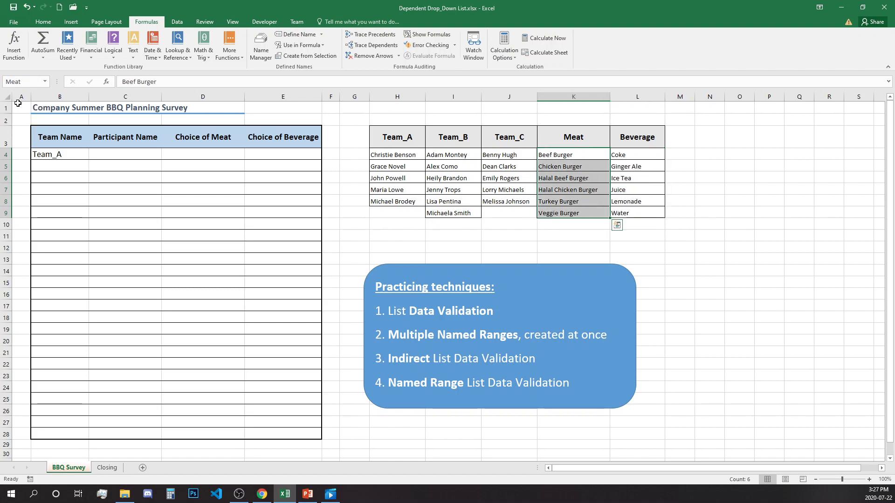
left_click(44, 81)
left_click(29, 114)
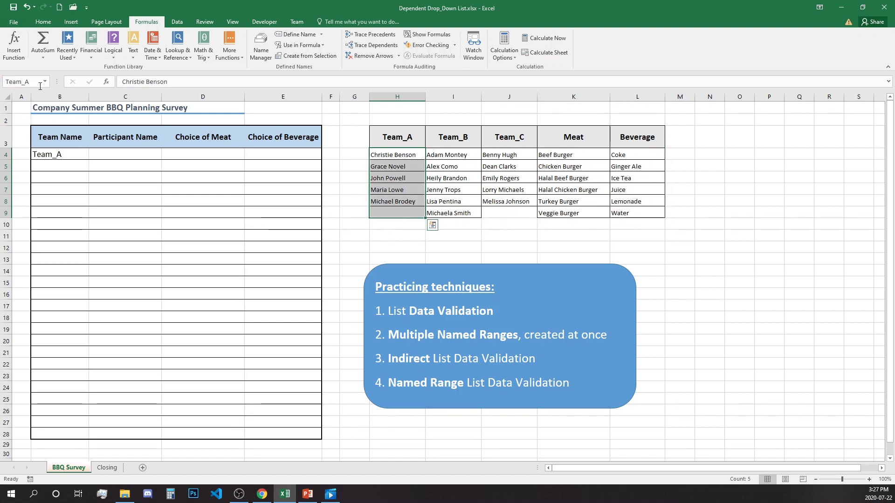
left_click(45, 81)
left_click(18, 123)
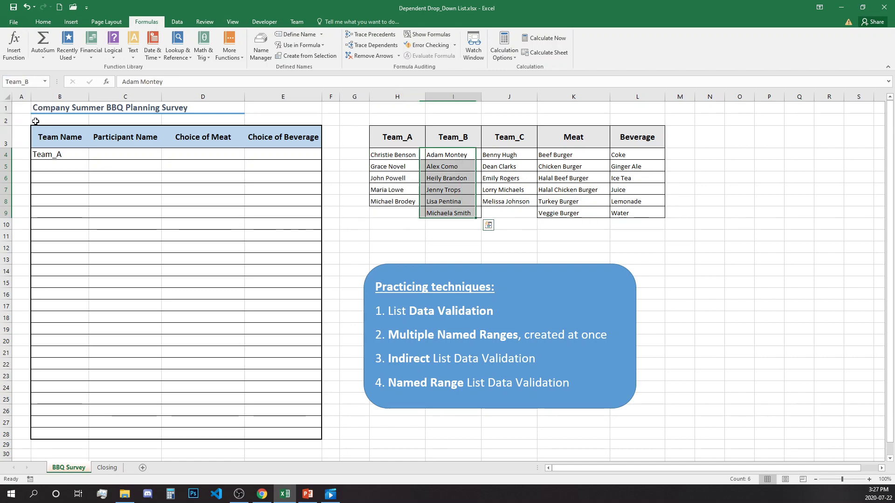
left_click(44, 81)
left_click(41, 134)
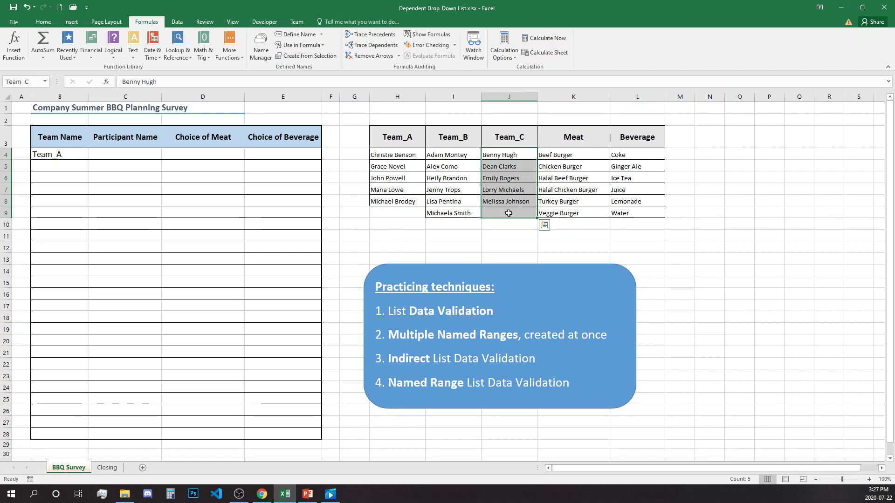
Shorten the Team_A named range to 'BBQ Survey'!$H$4:$H$8 and save the change
left_click(261, 47)
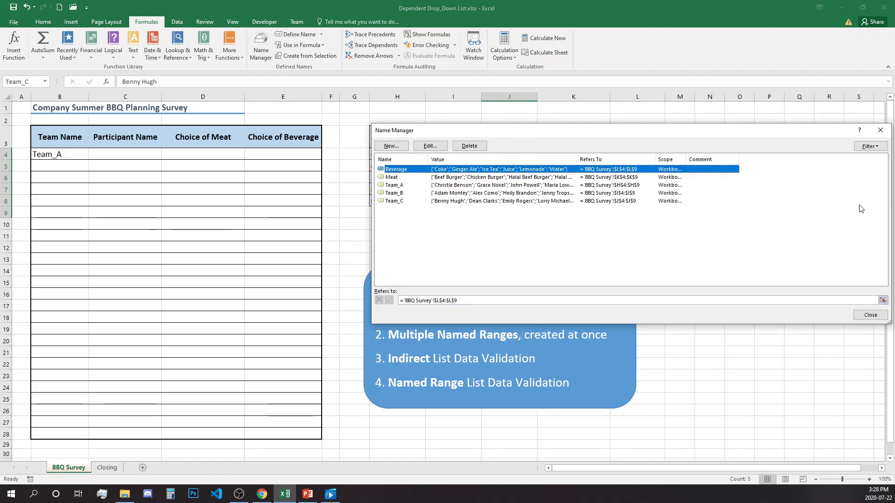
left_click_drag(889, 207, 737, 208)
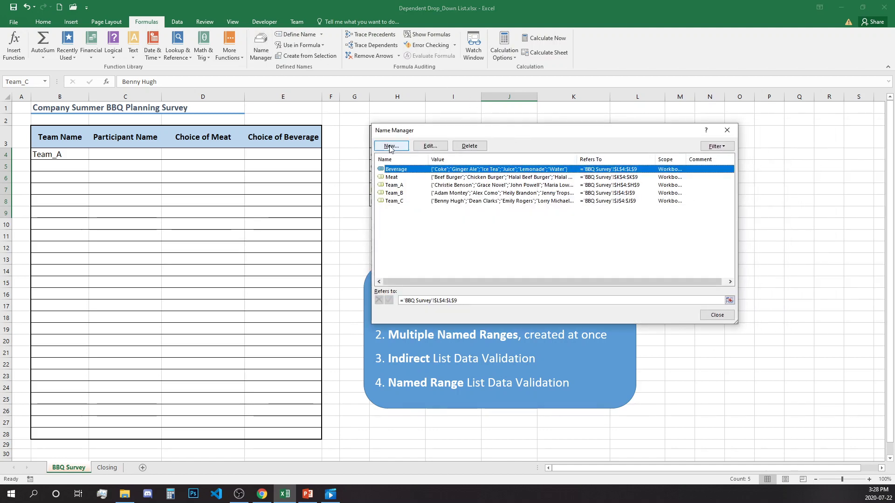
left_click(394, 185)
left_click_drag(499, 134, 545, 95)
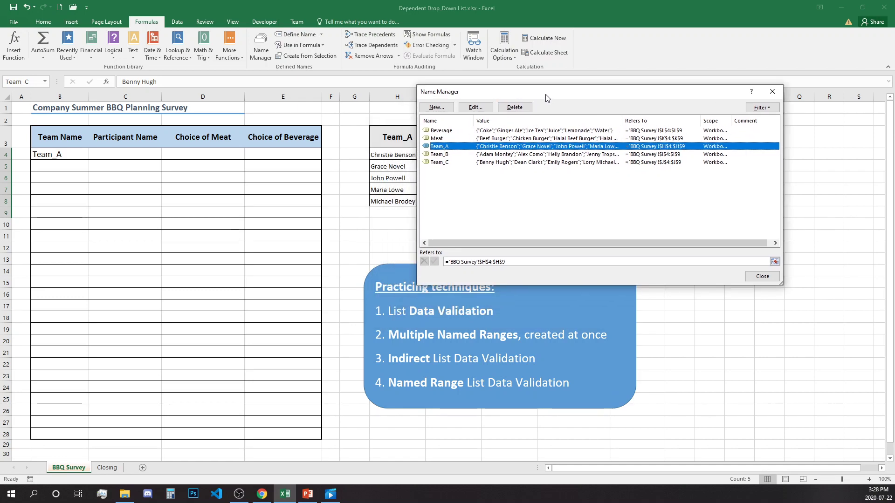
left_click(507, 262)
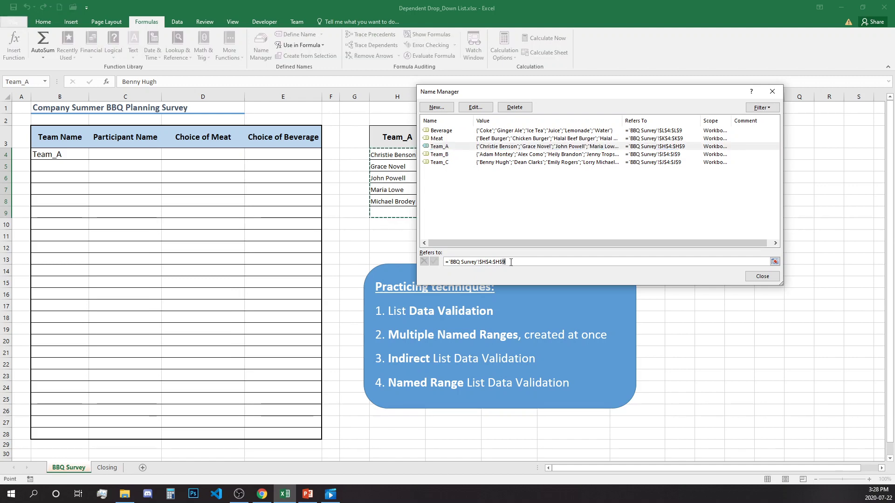
key("BackSpace")
type("8")
left_click_drag(611, 87, 675, 93)
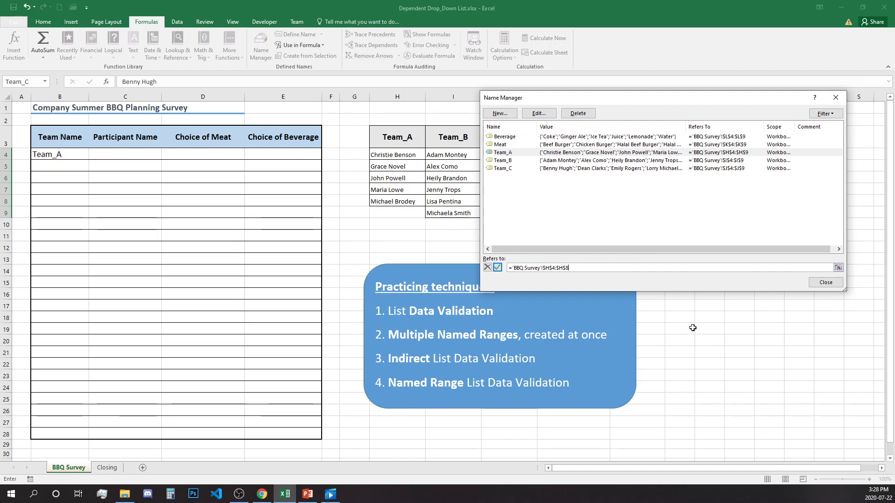
left_click(826, 282)
key("Return")
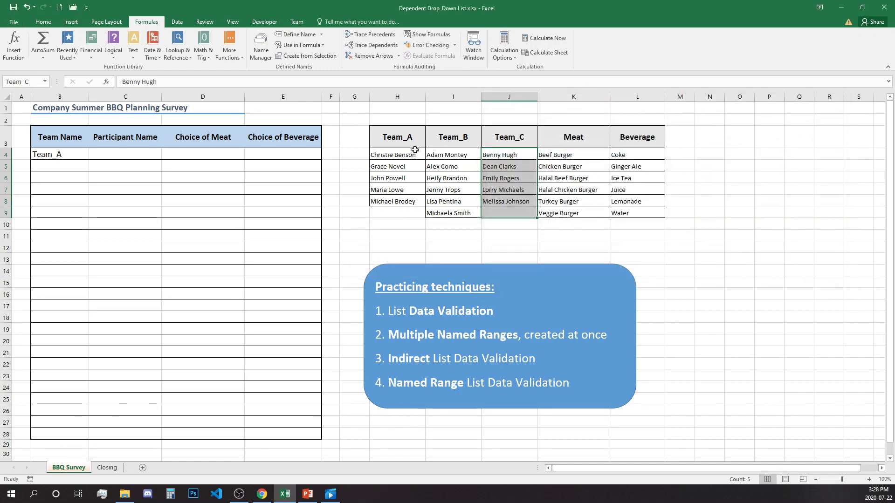
Shorten the Team_C named range to 'BBQ Survey'!$J$4:$J$8 and save the change
left_click(261, 46)
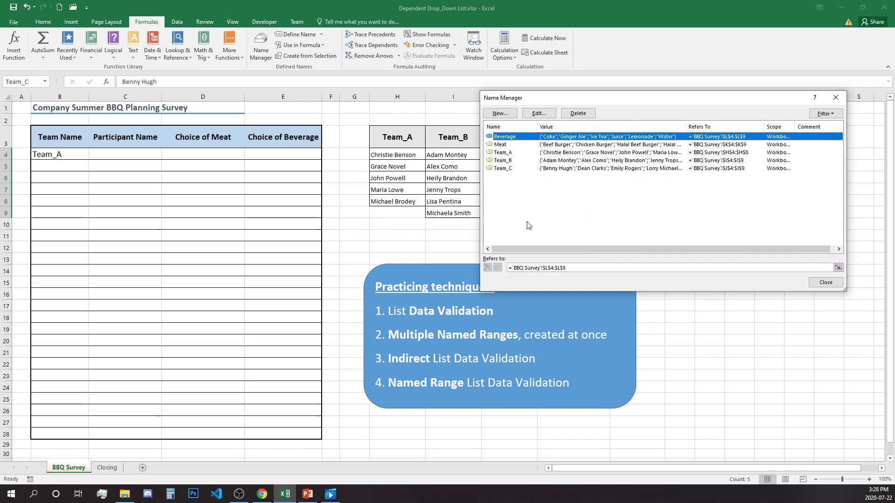
left_click(500, 168)
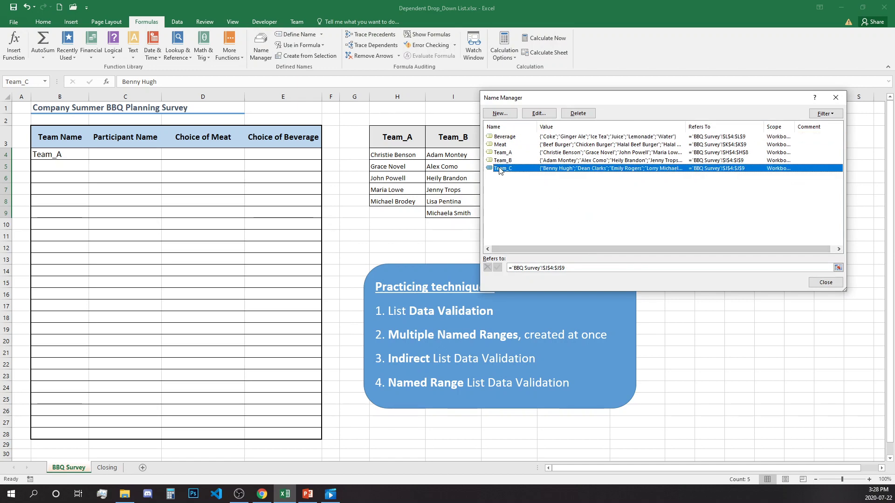
left_click(562, 270)
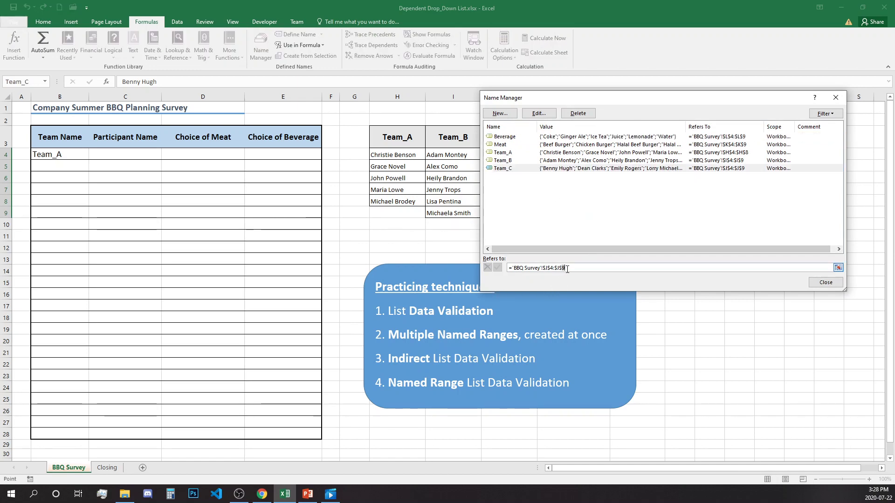
key("BackSpace")
type("8")
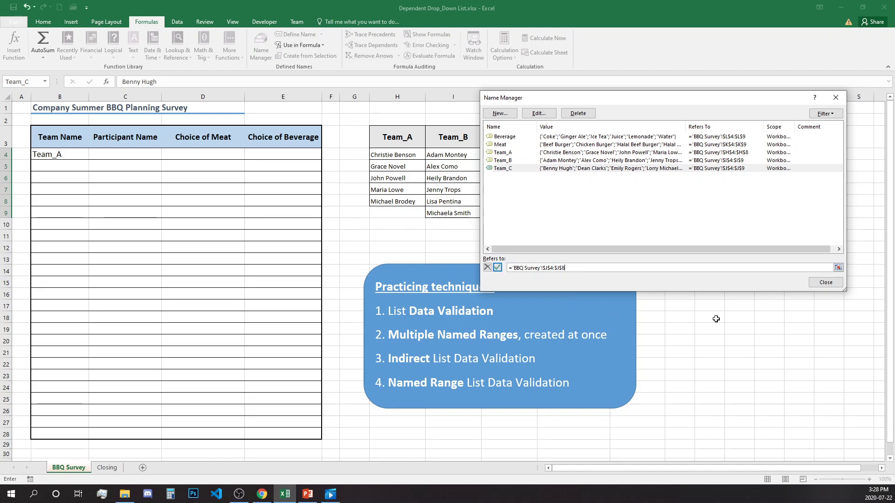
left_click(826, 281)
left_click(437, 272)
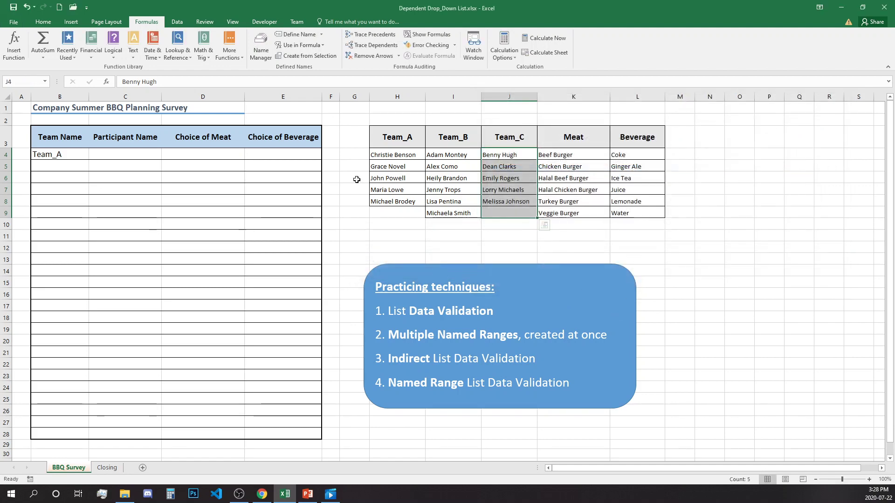
Check which cells the edited Team_A and Team_C named ranges cover
left_click(45, 81)
left_click(45, 82)
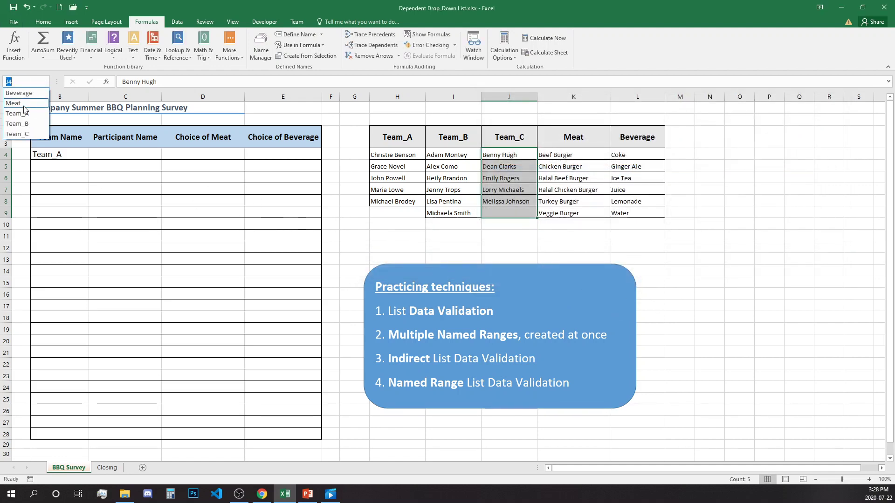
left_click(19, 114)
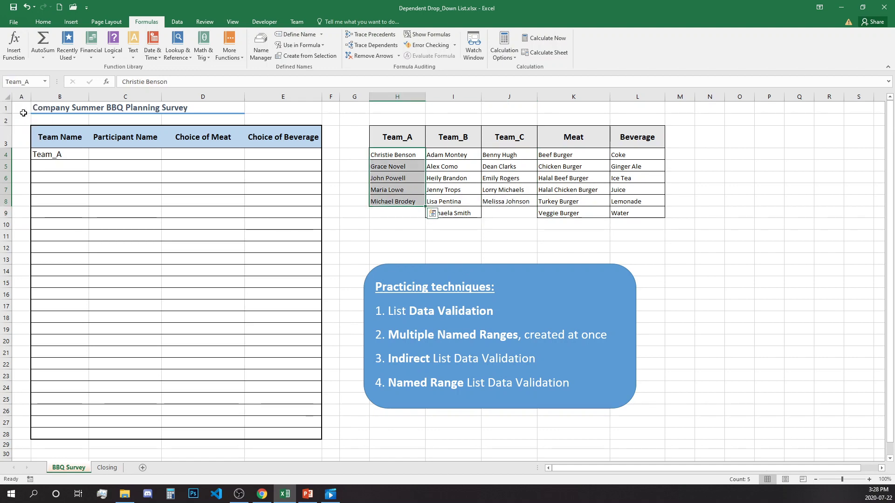
left_click(45, 81)
left_click(19, 135)
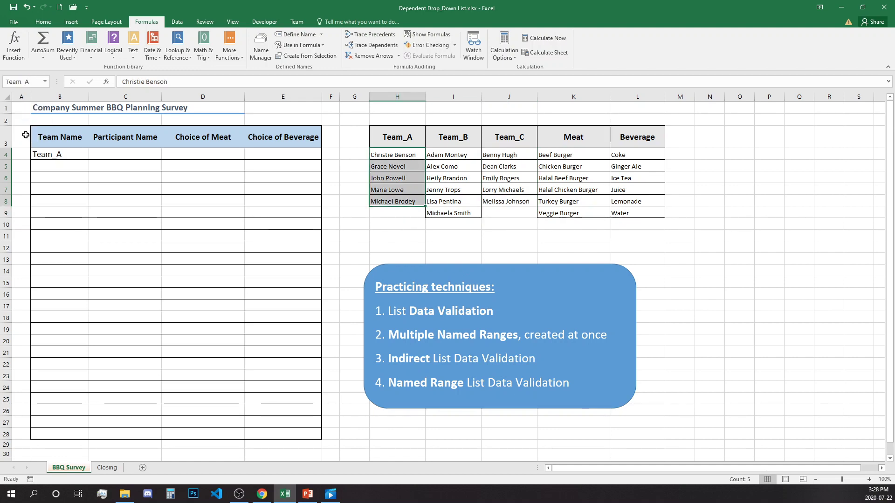
left_click(461, 249)
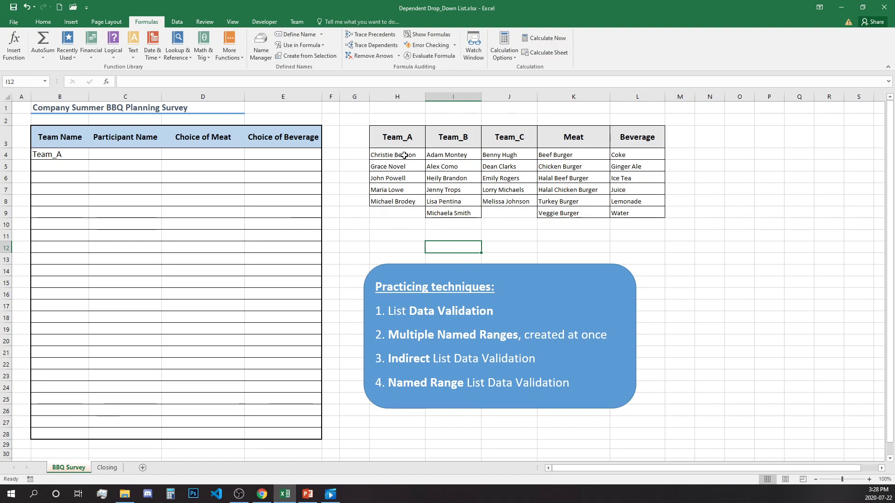
Set up a data validation rule on the first Participant Name cell, C4, that allows a List
left_click(135, 154)
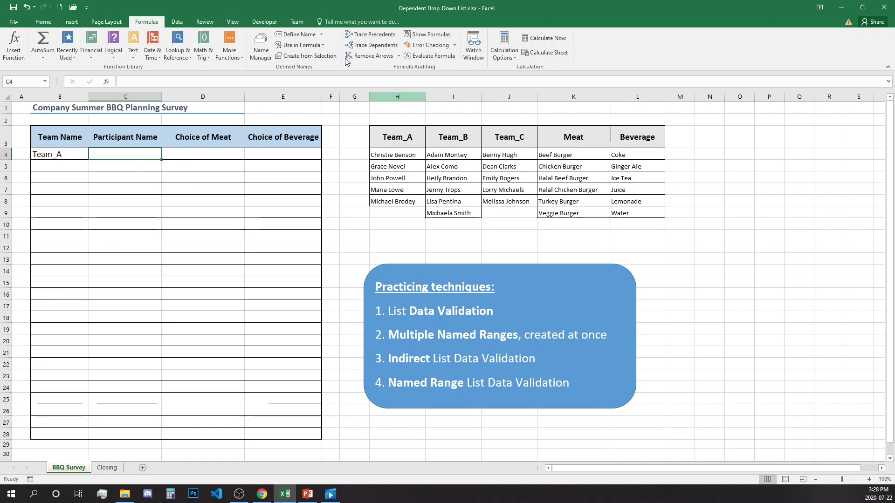
left_click(181, 24)
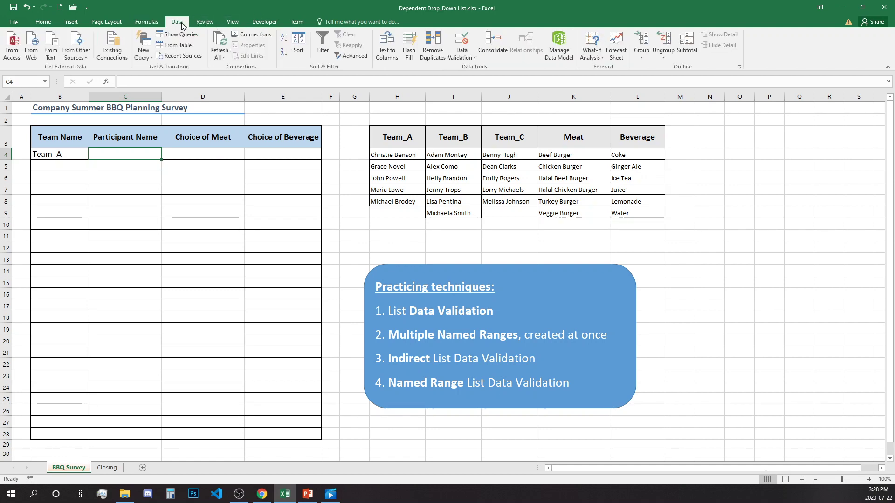
left_click(474, 57)
left_click(488, 69)
left_click(629, 170)
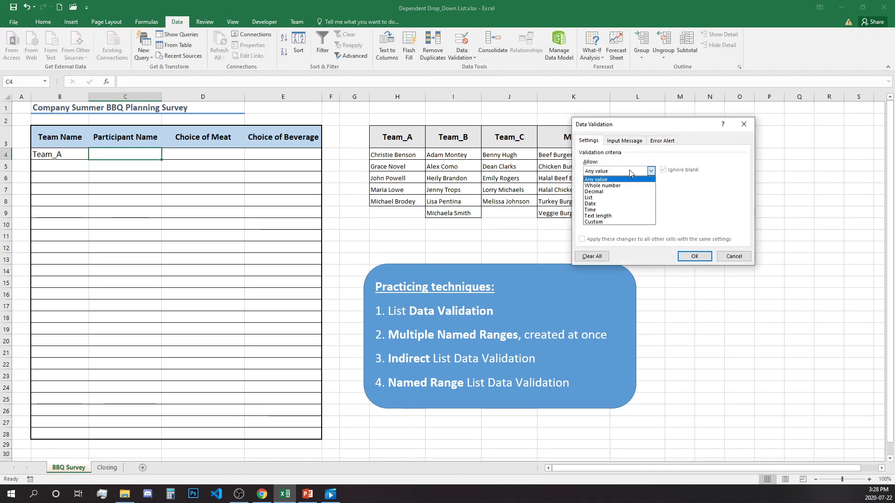
left_click(595, 198)
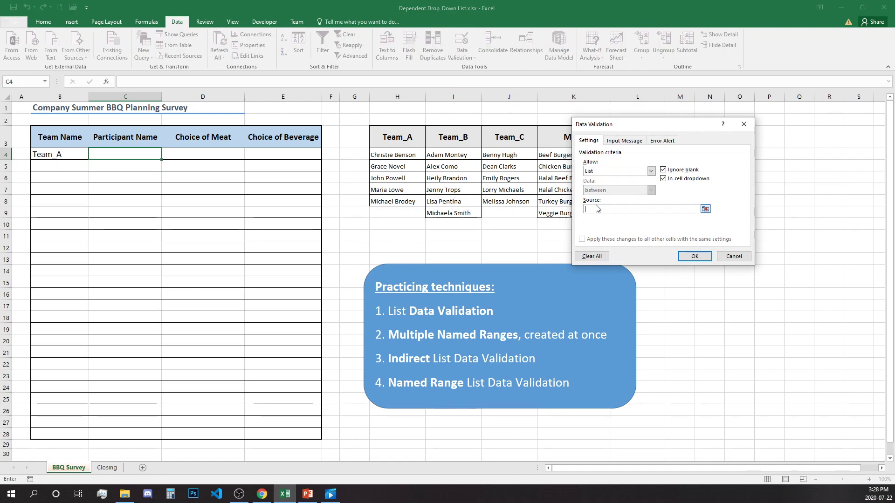
Use =indirect(b4) as the list source, apply the rule, and choose the third listed participant in C4
left_click_drag(660, 127, 691, 99)
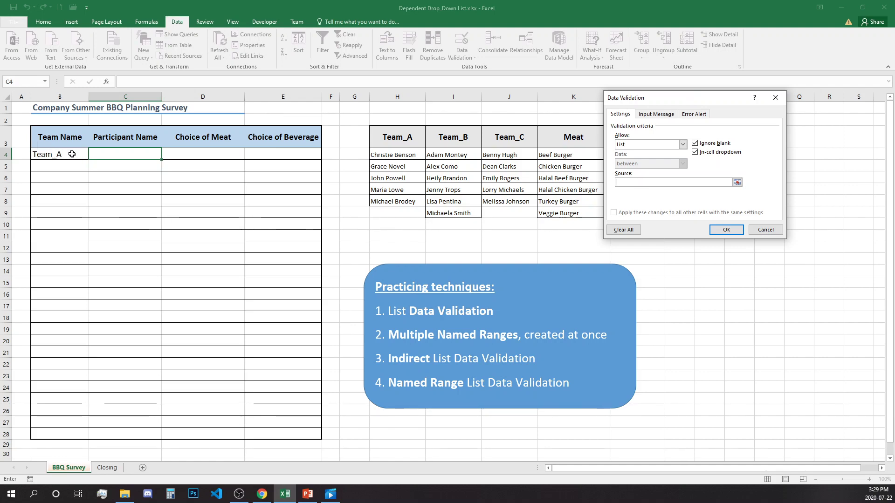
type("=indir")
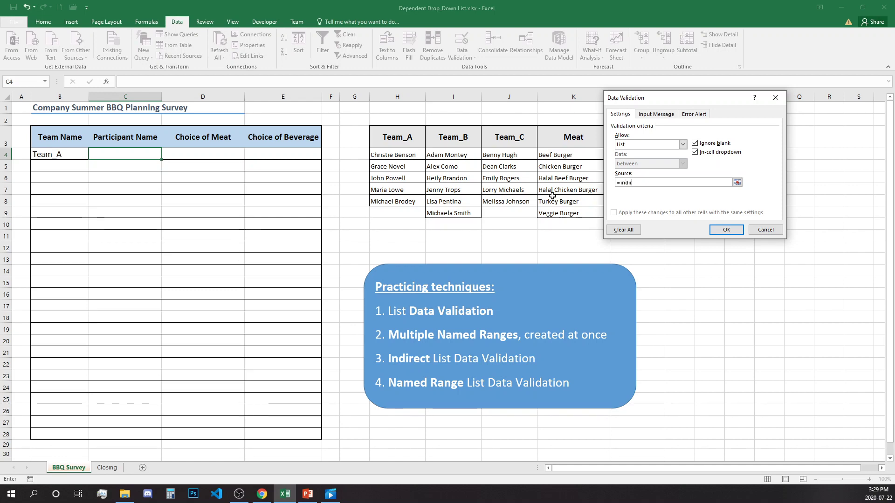
type("ect")
type("(b4)")
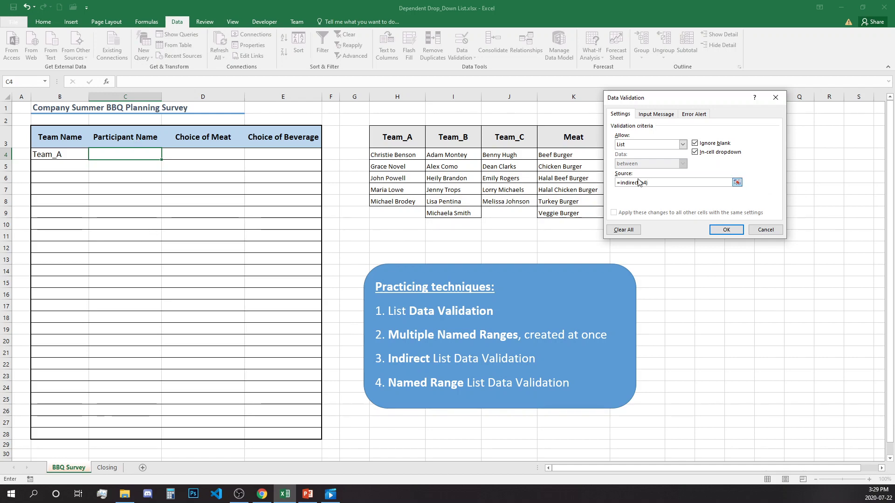
left_click(733, 230)
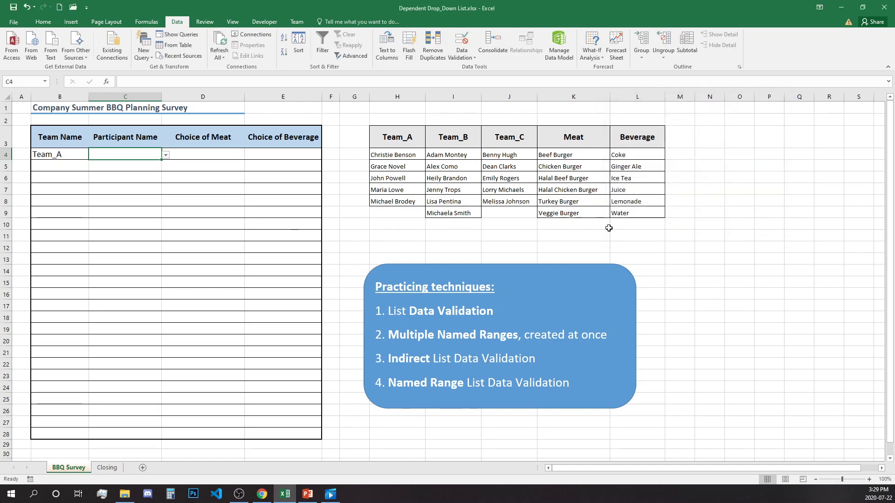
left_click(166, 155)
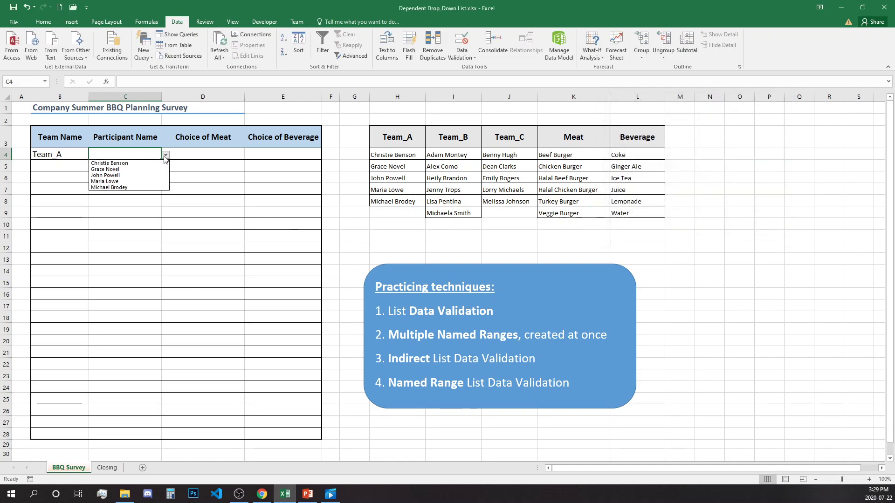
left_click(118, 176)
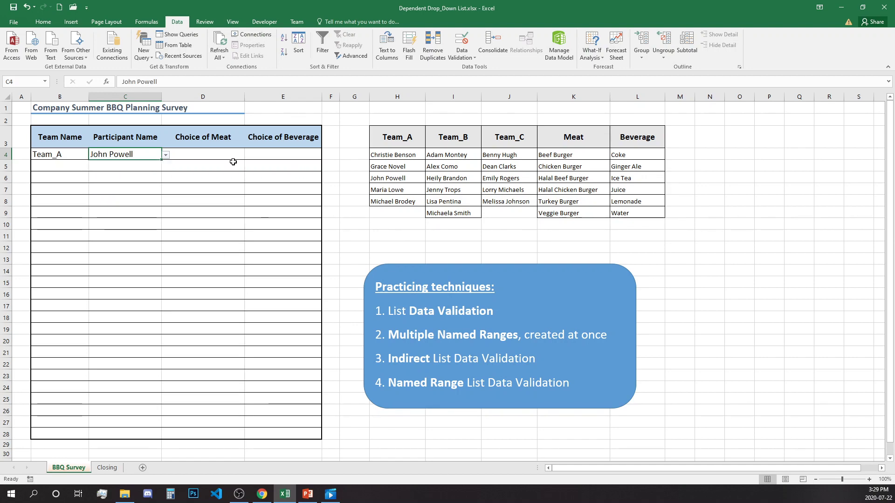
Set up a data validation rule on the first Choice of Meat cell, D4, that allows a List
left_click(202, 154)
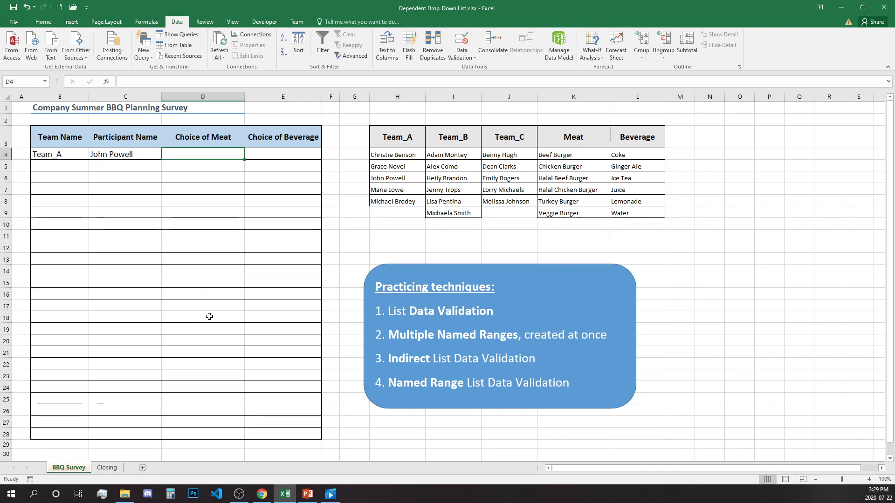
left_click(475, 58)
left_click(477, 68)
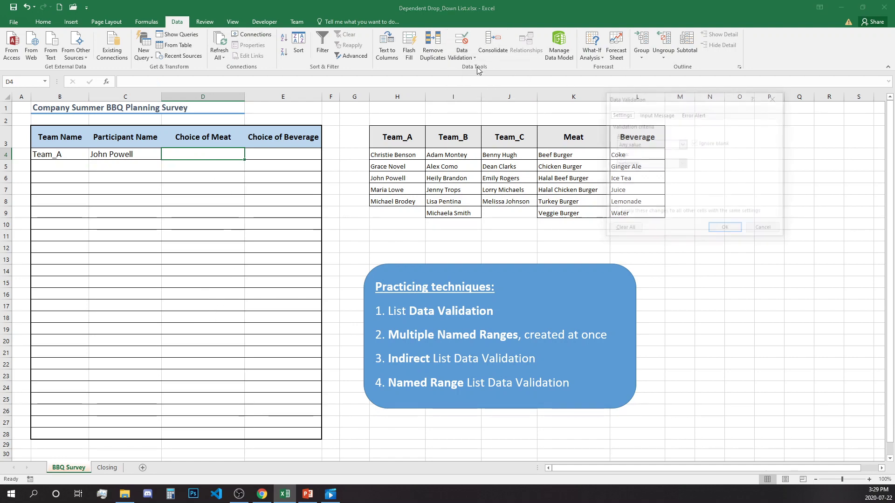
left_click(683, 144)
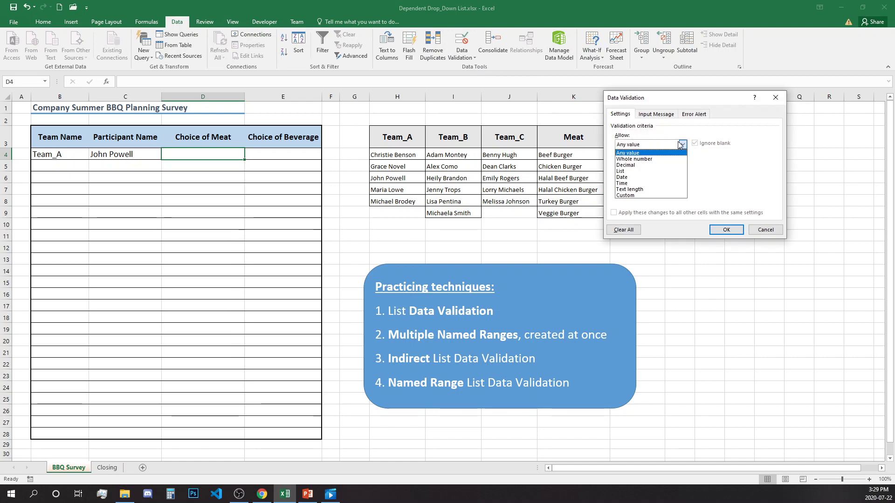
left_click(624, 172)
Use the named range =meat as the list source, apply the rule, and choose Halal Beef Burger in D4
left_click(639, 183)
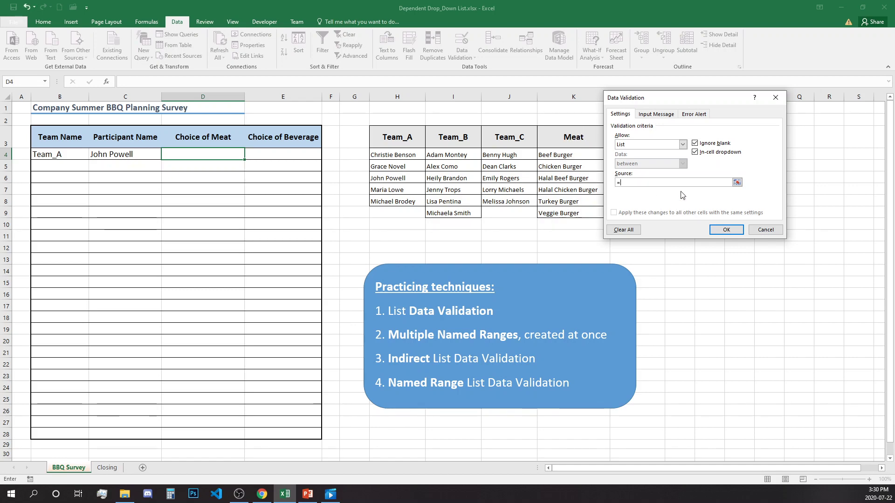
type("meat")
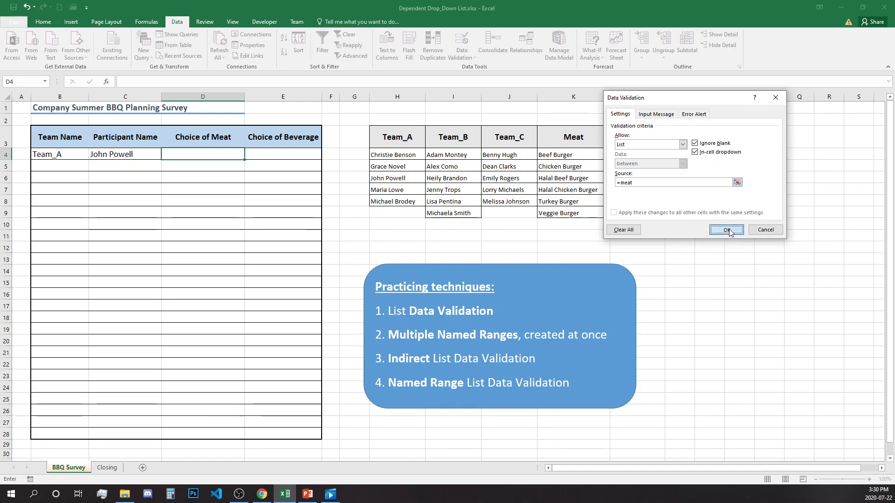
left_click(714, 230)
left_click(249, 155)
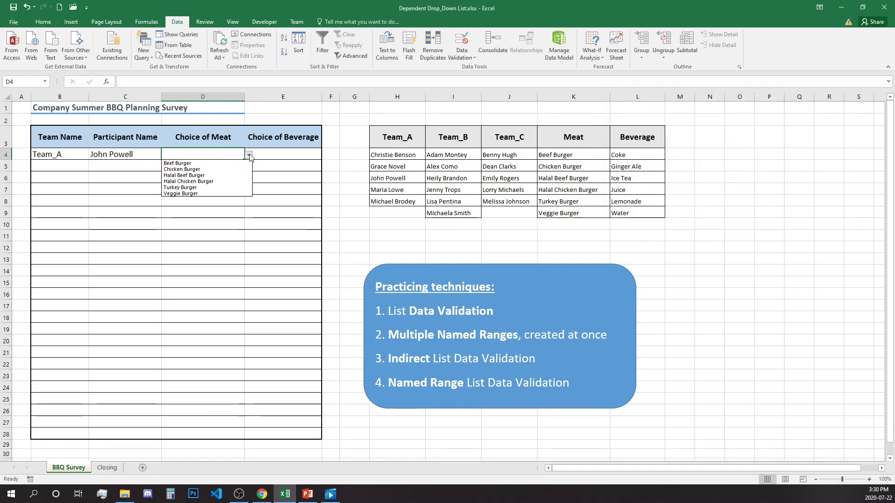
left_click(220, 175)
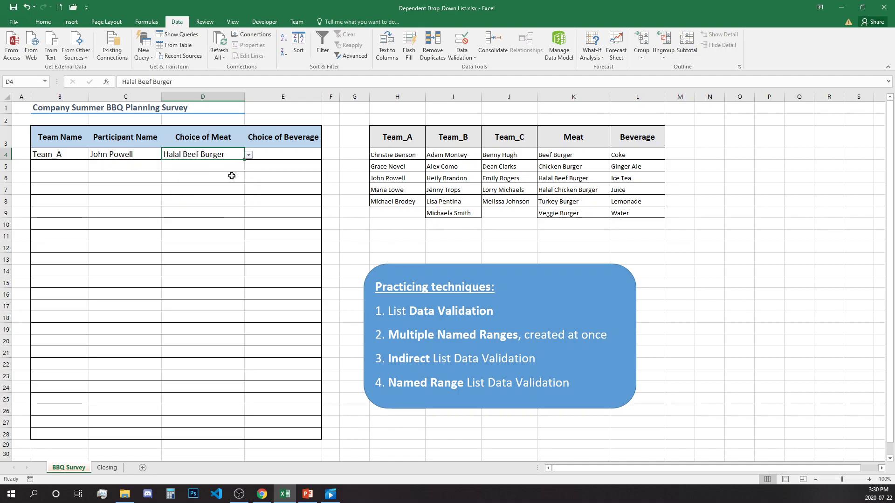
Set up a data validation rule on the first Choice of Beverage cell, E4, that allows a List
left_click(305, 157)
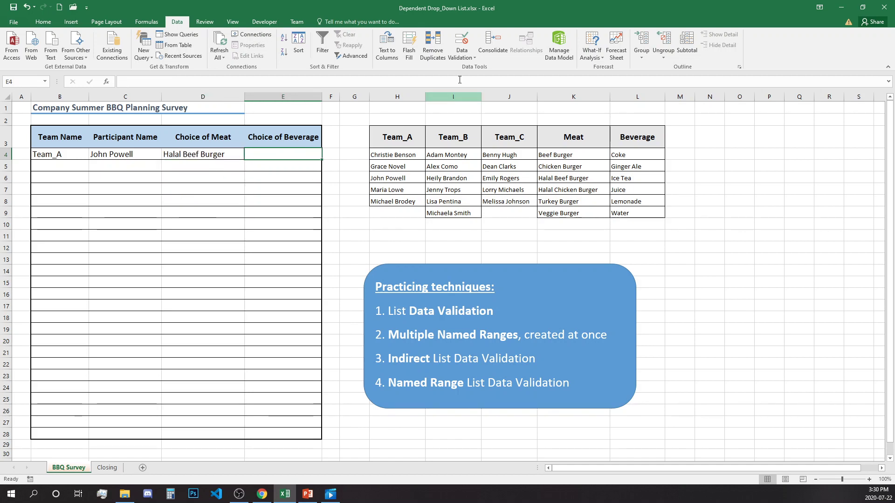
left_click(474, 58)
left_click(487, 69)
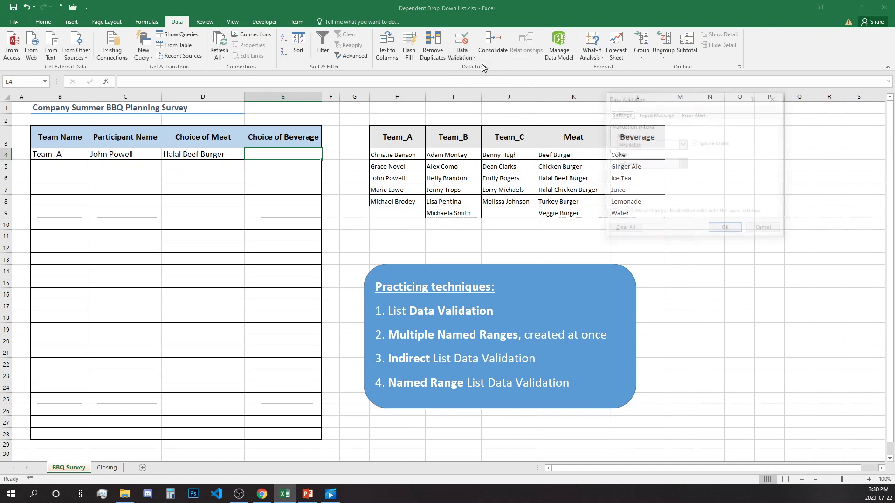
left_click(683, 144)
left_click(646, 171)
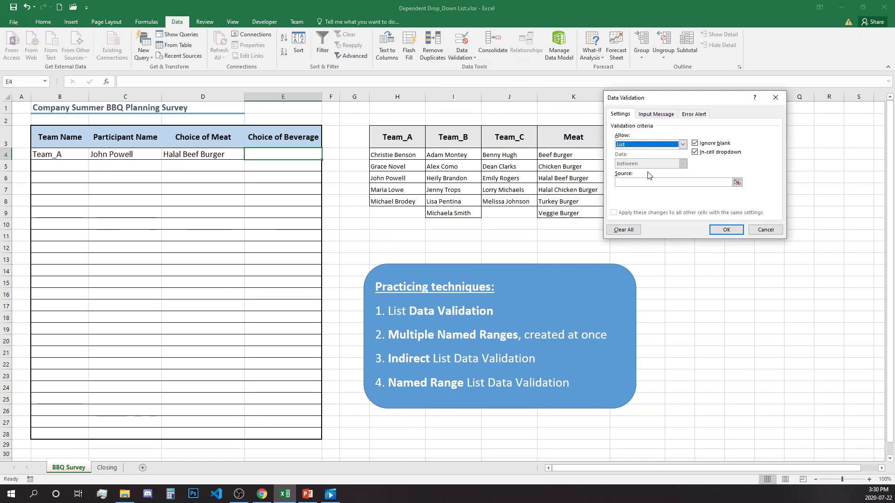
Use the named range =beverage as the list source, apply the rule, and choose Ice Tea in E4
left_click(646, 183)
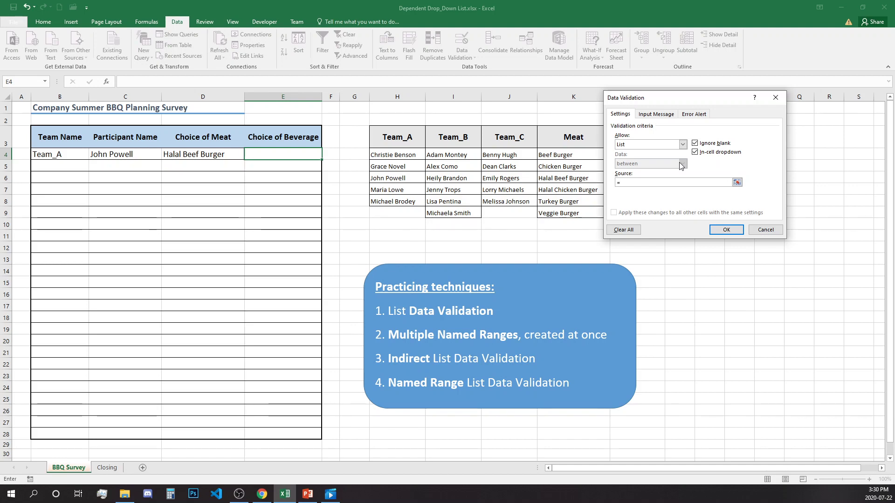
type("=bever")
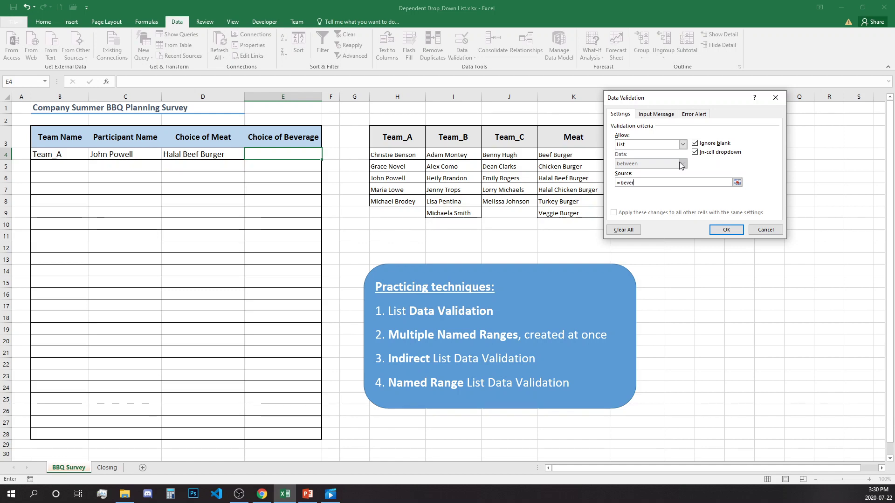
type("age")
left_click_drag(691, 100, 783, 118)
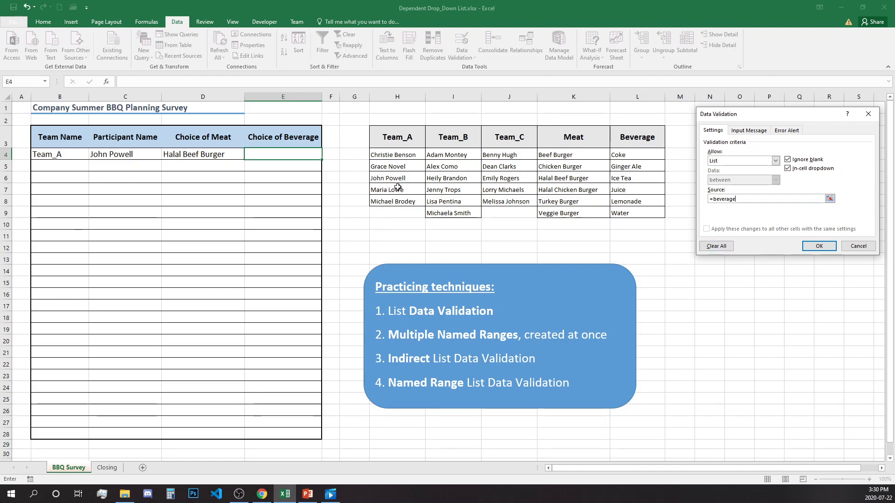
left_click(819, 246)
left_click(326, 156)
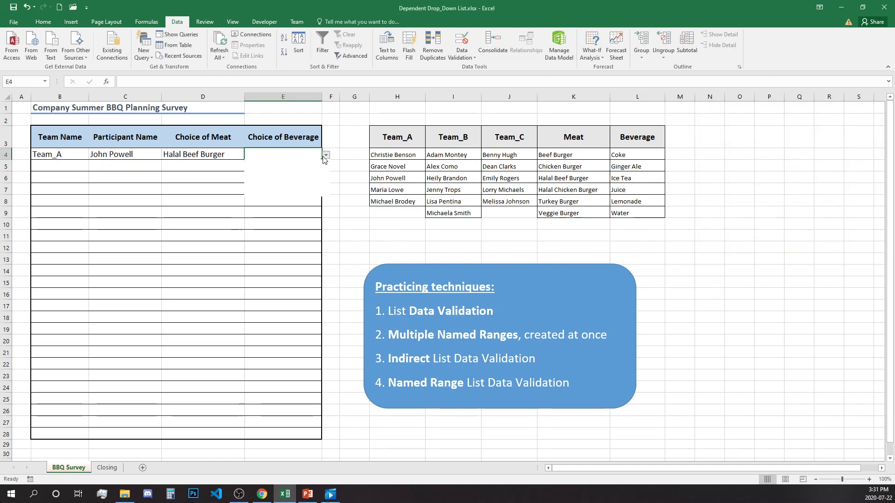
left_click(290, 177)
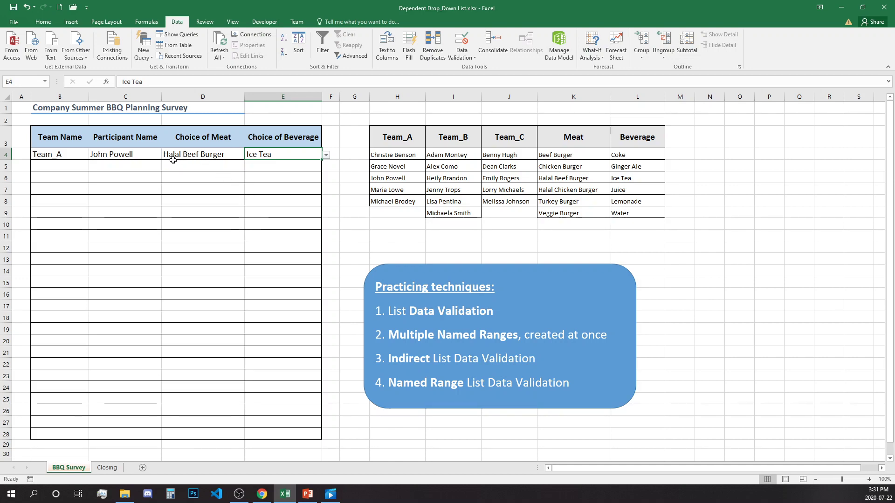
Copy B4:E4 and paste only its validation onto the empty survey rows B5:E28 with Paste Special
left_click(73, 154, "shift")
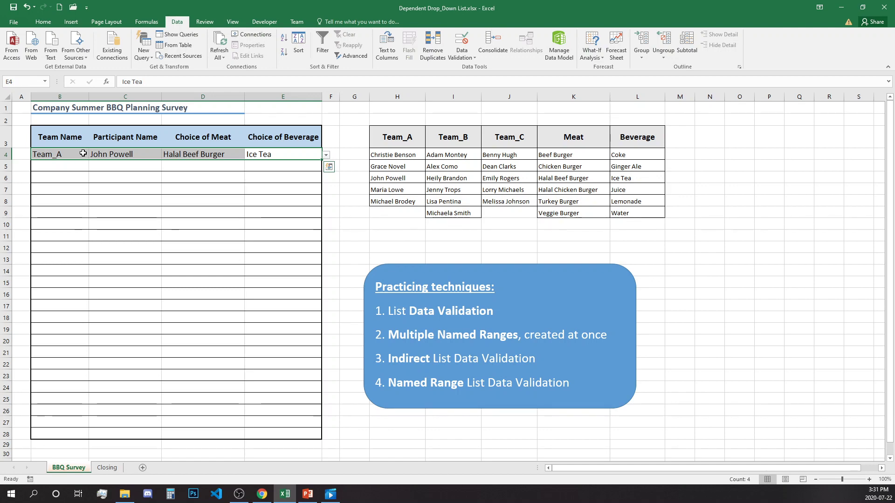
key("ctrl+c")
left_click_drag(79, 165, 280, 435)
right_click(268, 315)
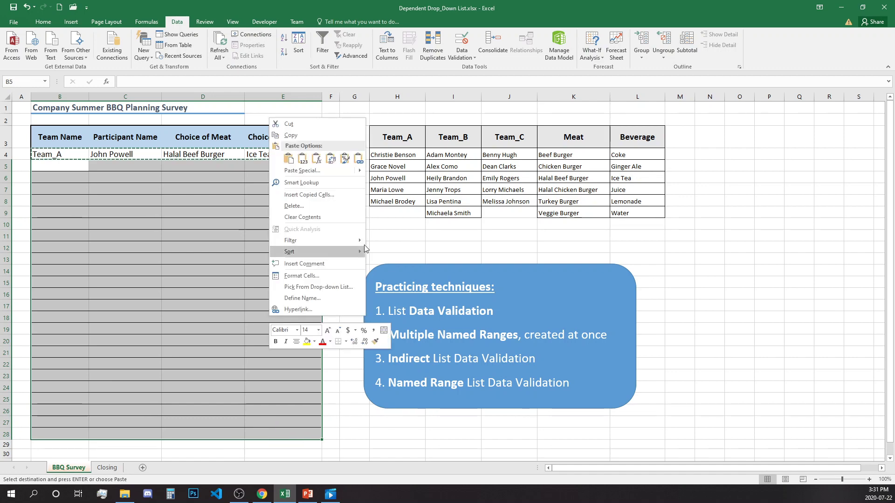
mouse_move(359, 177)
left_click(408, 264)
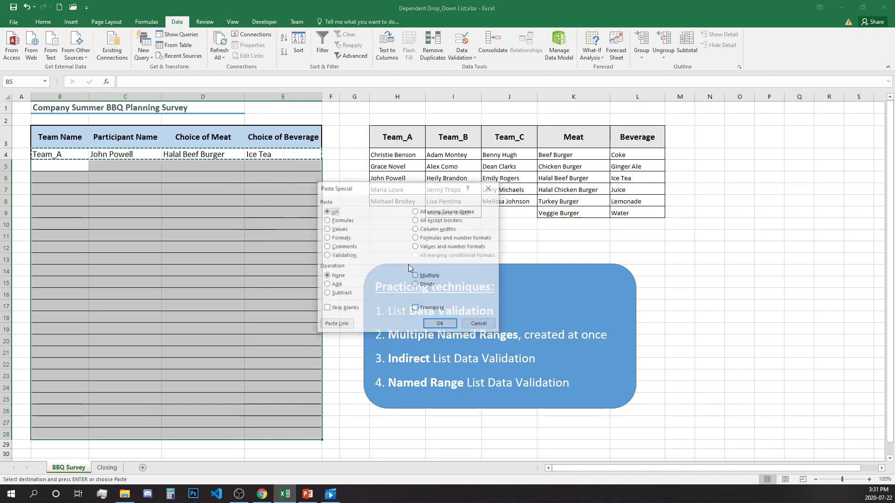
left_click(348, 255)
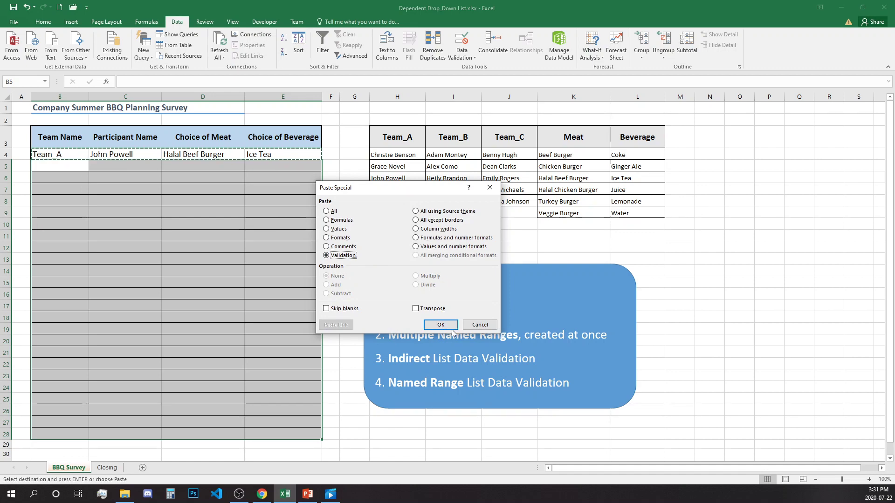
left_click(446, 325)
Choose Team_B in B5 and the second listed participant in C5
left_click(80, 168)
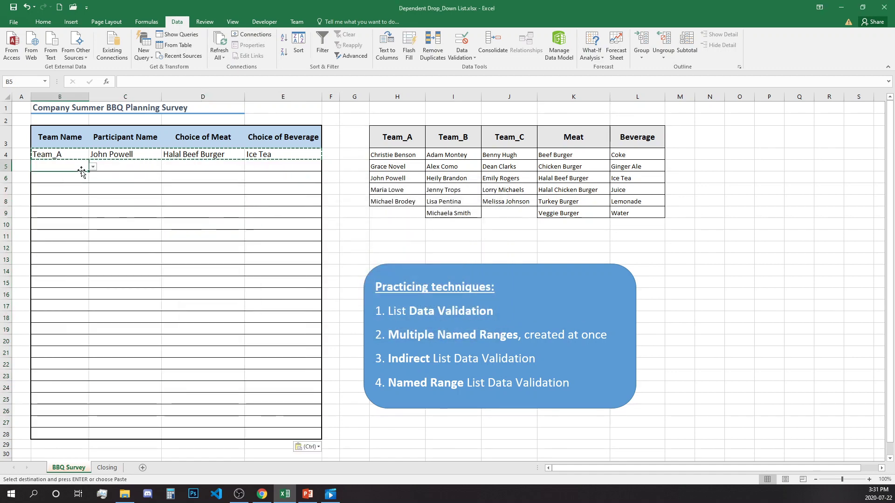
left_click(93, 167)
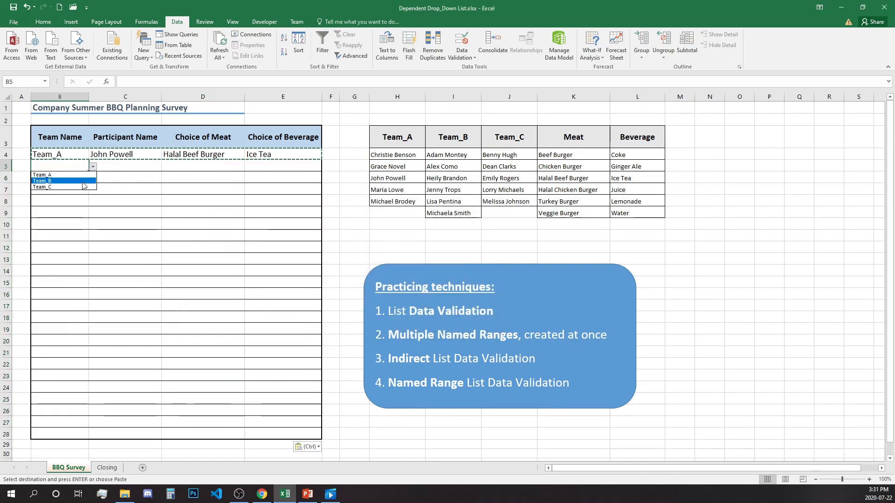
left_click(84, 186)
left_click(154, 167)
left_click(166, 167)
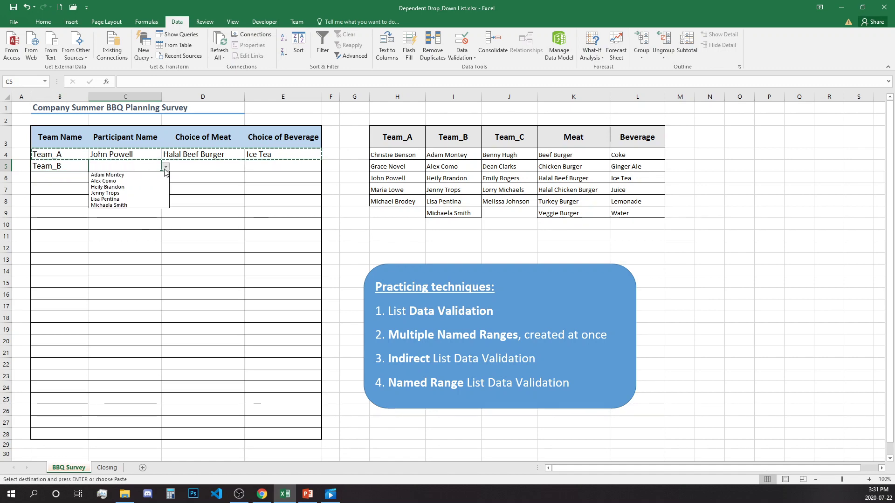
left_click(133, 182)
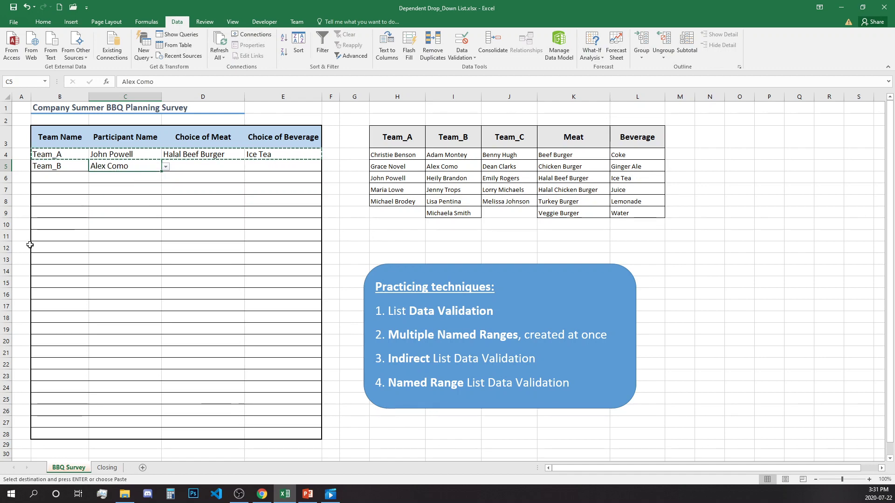
Choose Beef Burger in D5 and Lemonade in E5 from the drop-down lists
left_click(236, 167)
left_click(249, 166)
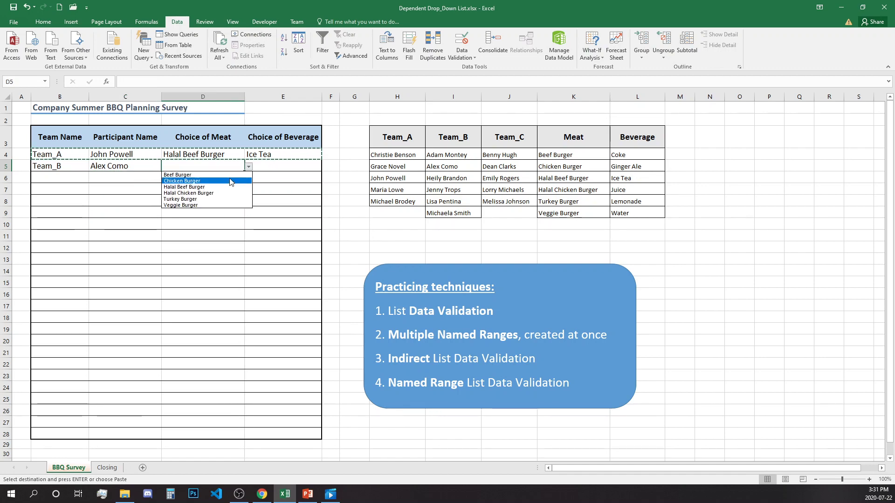
left_click(228, 175)
left_click(299, 167)
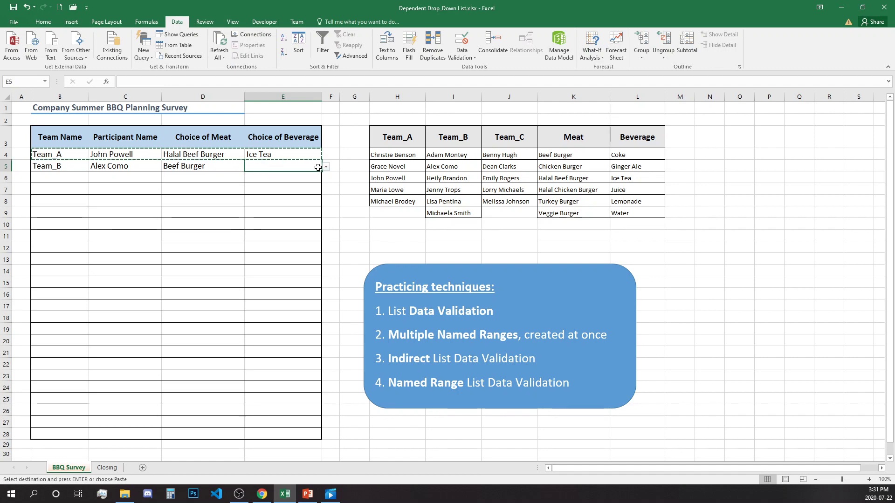
left_click(325, 166)
left_click(288, 201)
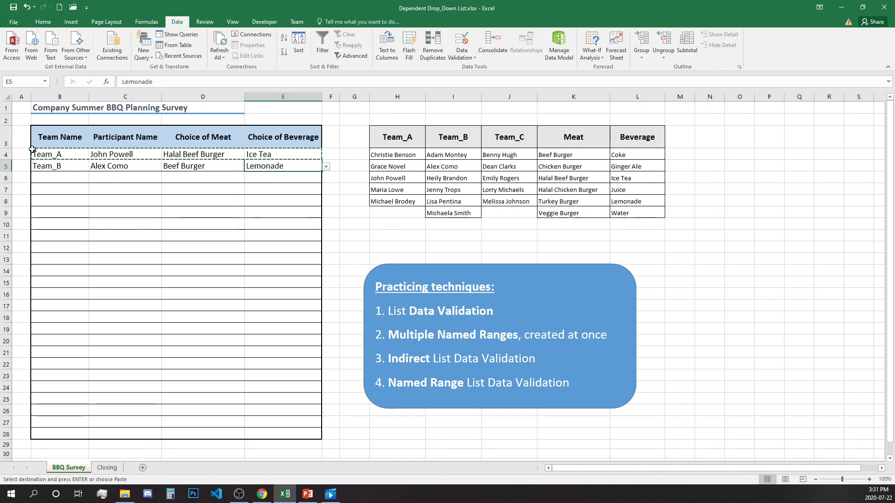
Choose Team_B in B6 and the fourth listed participant in C6
left_click(83, 177)
left_click(93, 178)
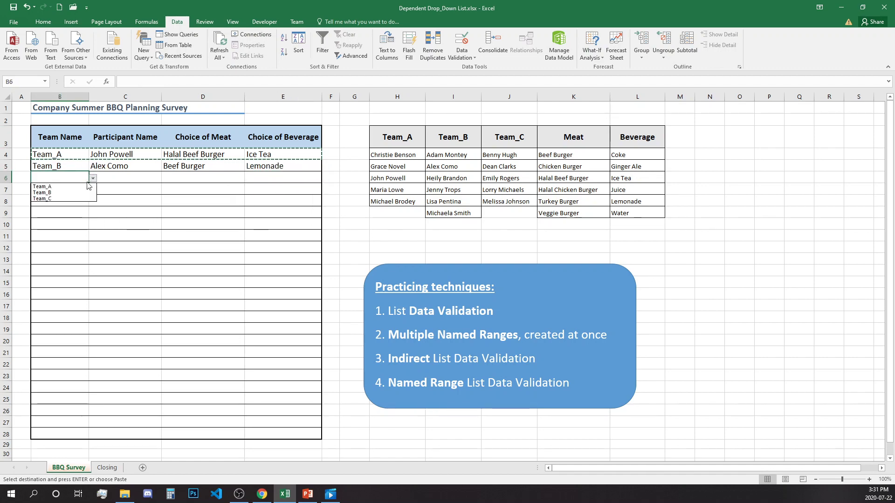
left_click(69, 193)
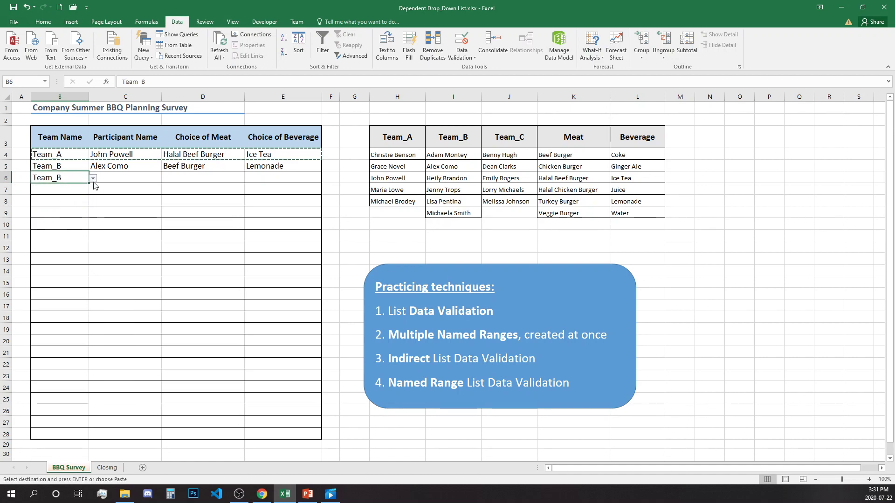
left_click(139, 178)
left_click(166, 179)
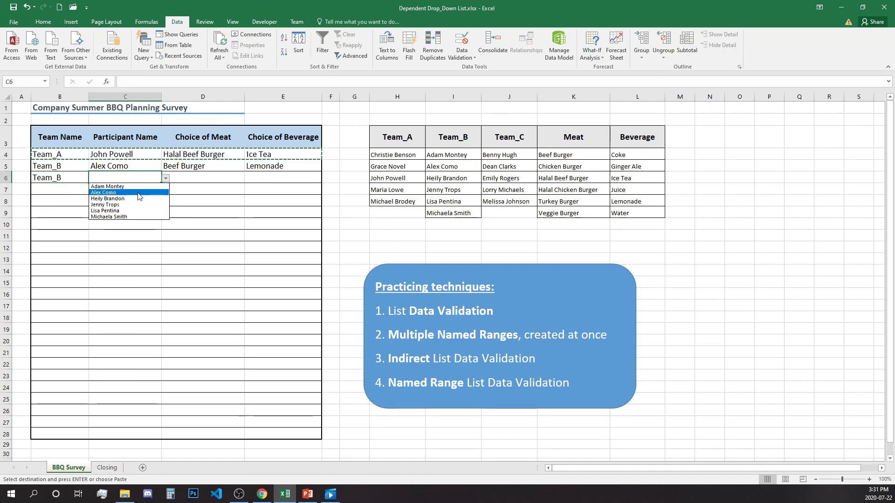
left_click(189, 190)
left_click(165, 178)
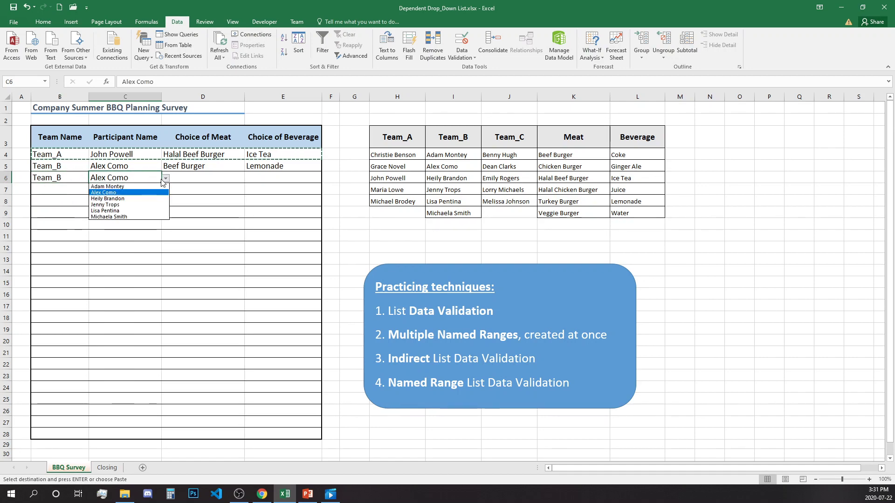
left_click(121, 206)
Choose Turkey Burger in D6 and Water in E6 from the drop-down lists
left_click(224, 178)
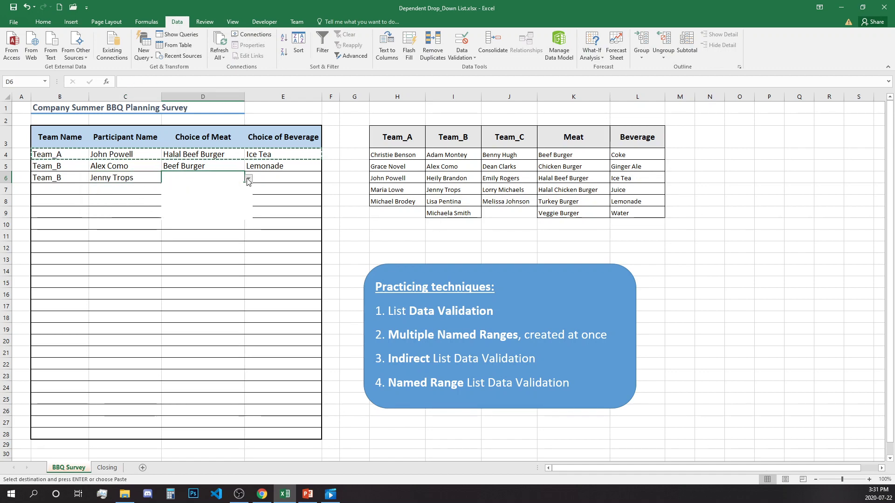
left_click(248, 179)
left_click(209, 211)
left_click(303, 178)
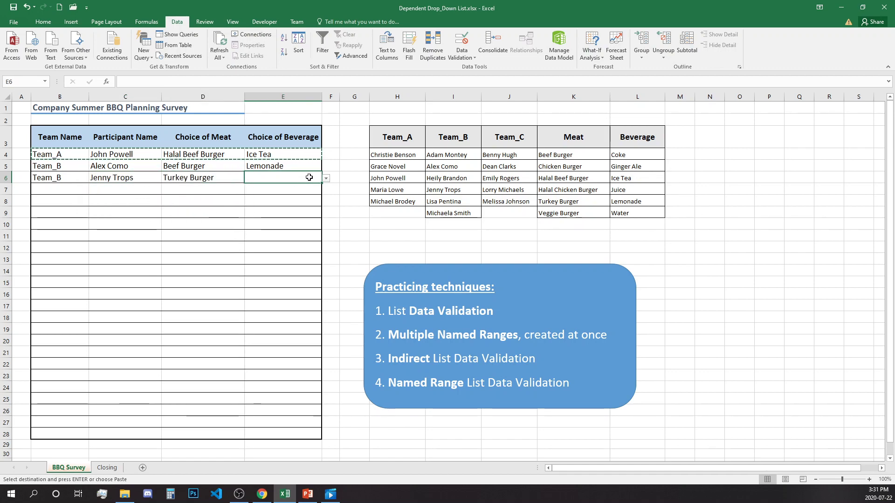
left_click(325, 179)
left_click(280, 216)
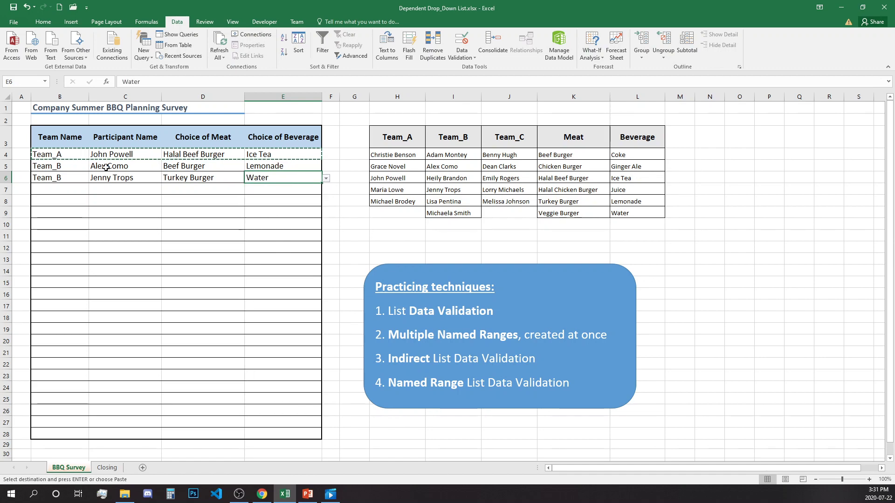
Choose Team_C in B7 and the third listed participant in C7
left_click(84, 190)
left_click(94, 190)
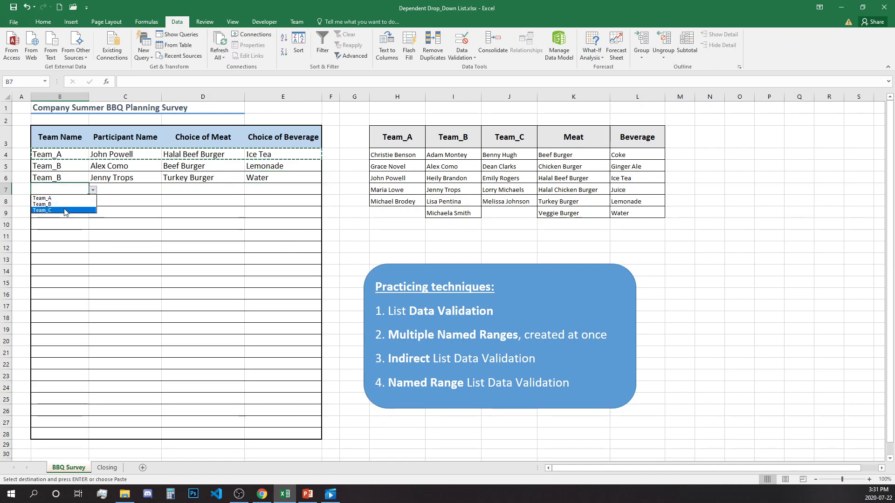
left_click(65, 213)
left_click(153, 190)
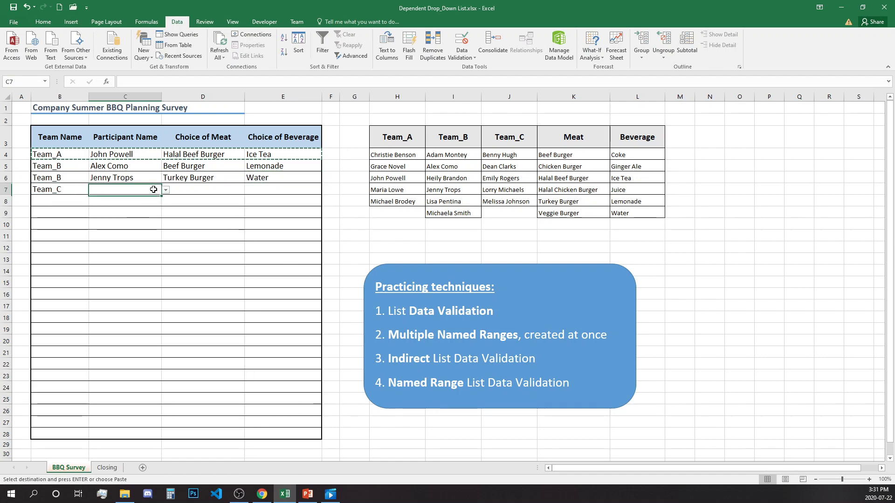
left_click(165, 190)
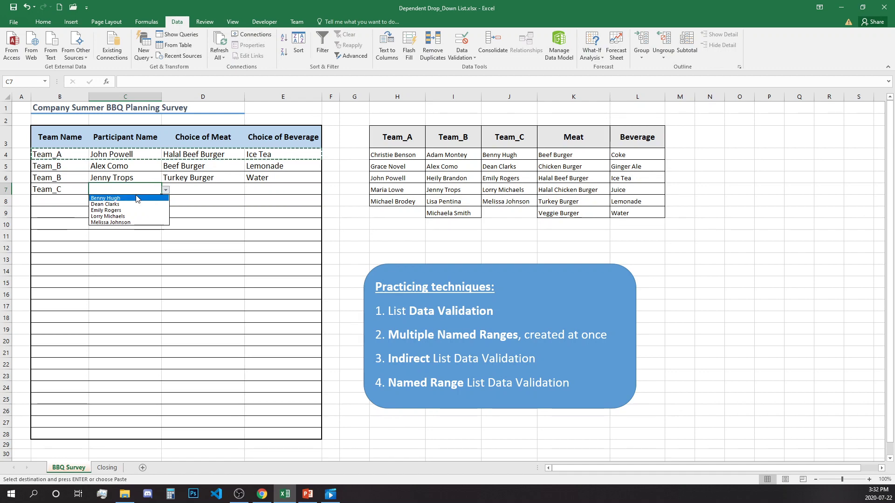
left_click(135, 210)
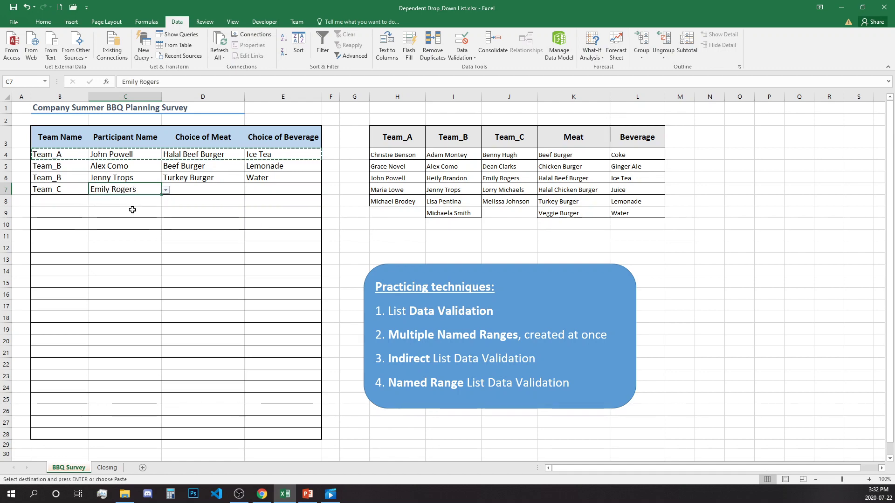
Choose Veggie Burger in D7 and Water in E7 from the drop-down lists
left_click(219, 187)
left_click(249, 190)
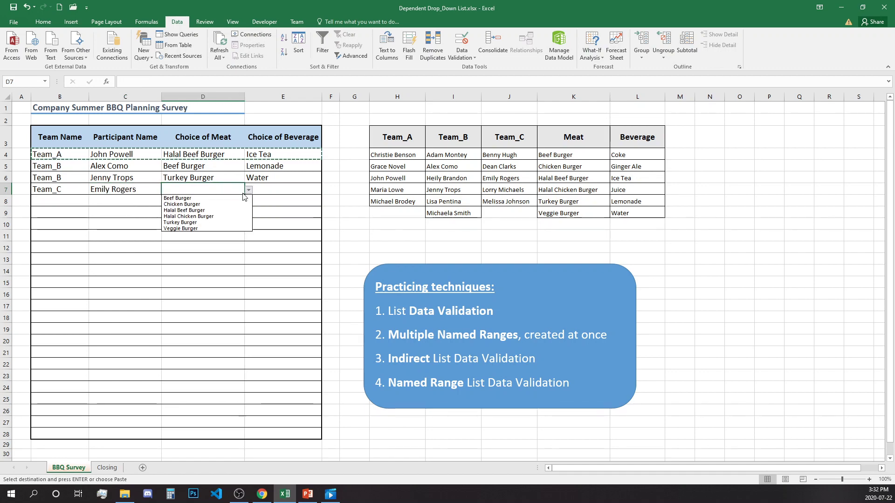
left_click(196, 228)
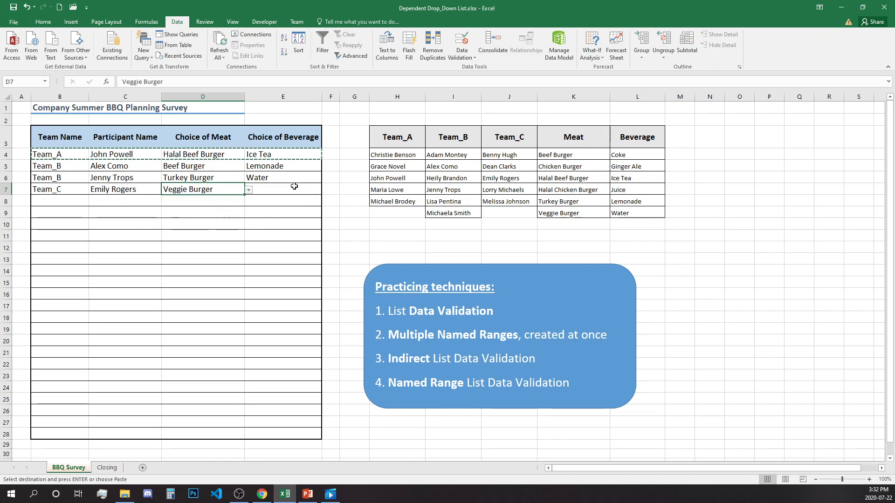
left_click(294, 186)
left_click(326, 190)
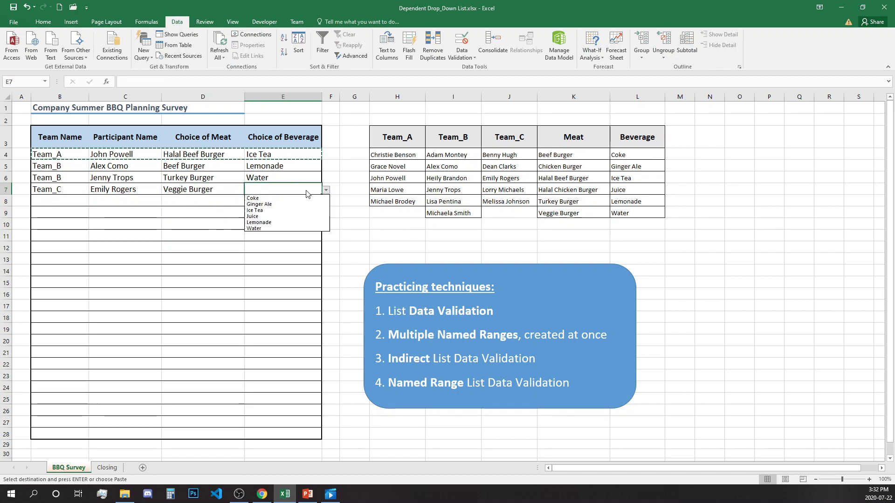
left_click(269, 229)
Leave the survey table and switch to the Closing sheet
left_click(440, 237)
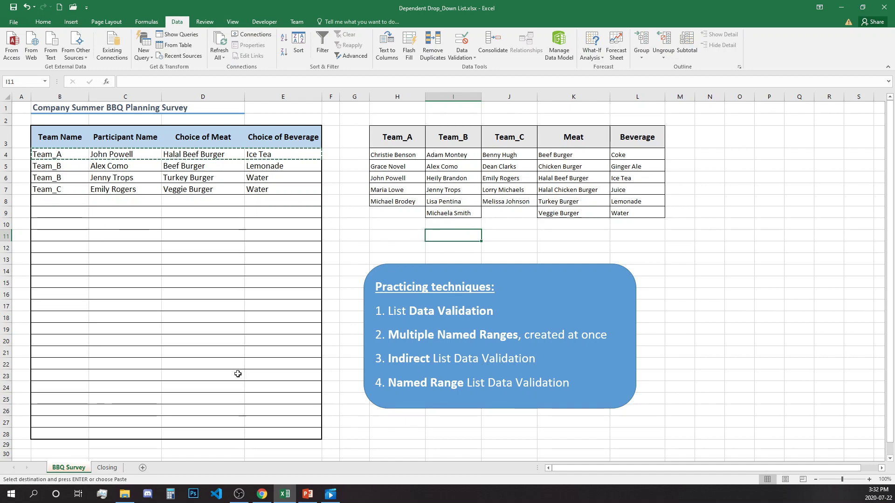
left_click(107, 468)
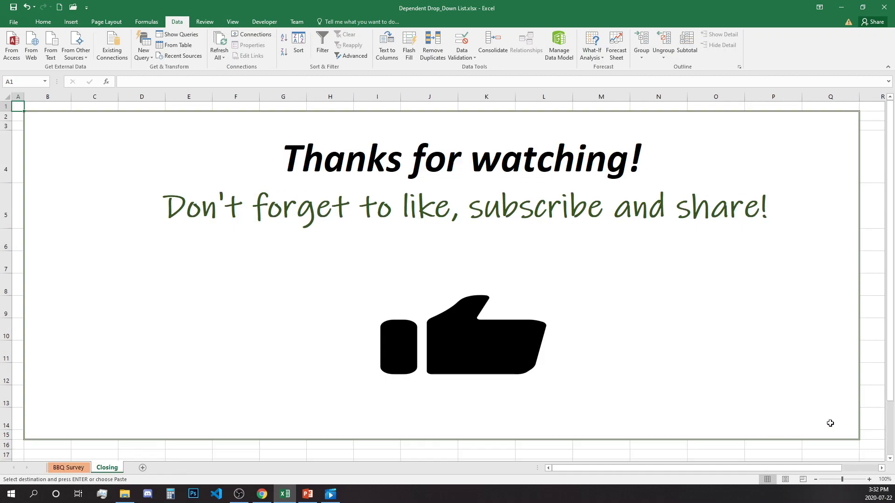